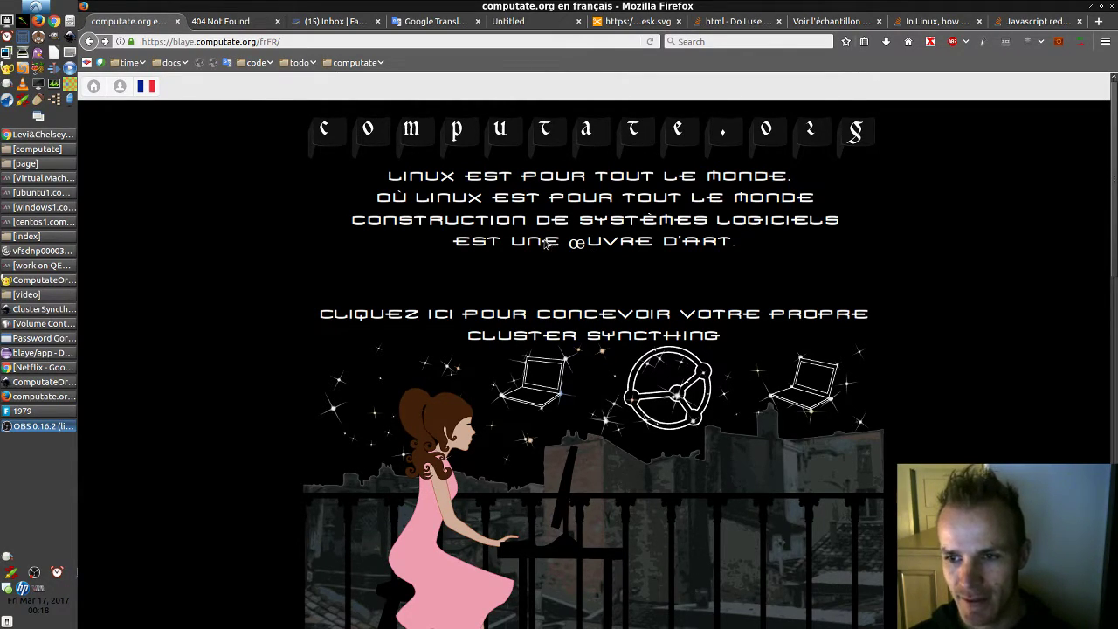
# Step: Highlight the Œ at the start of ŒUVRE on the web page
pyautogui.moveTo(542, 244); pyautogui.dragTo(610, 246)
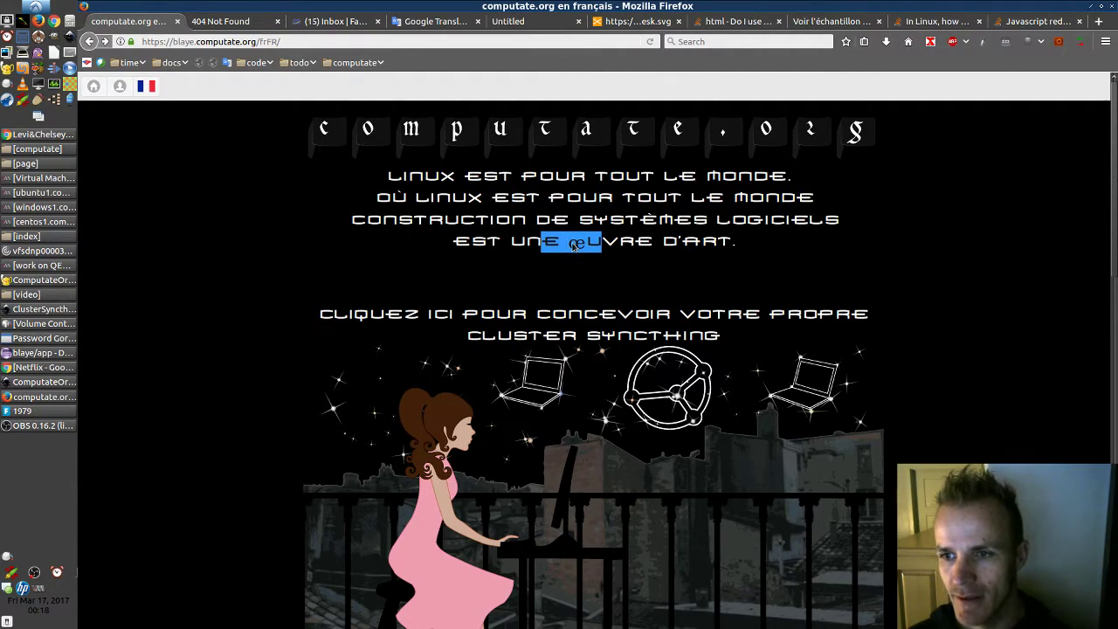
pyautogui.click(572, 245)
pyautogui.moveTo(571, 246); pyautogui.dragTo(581, 246)
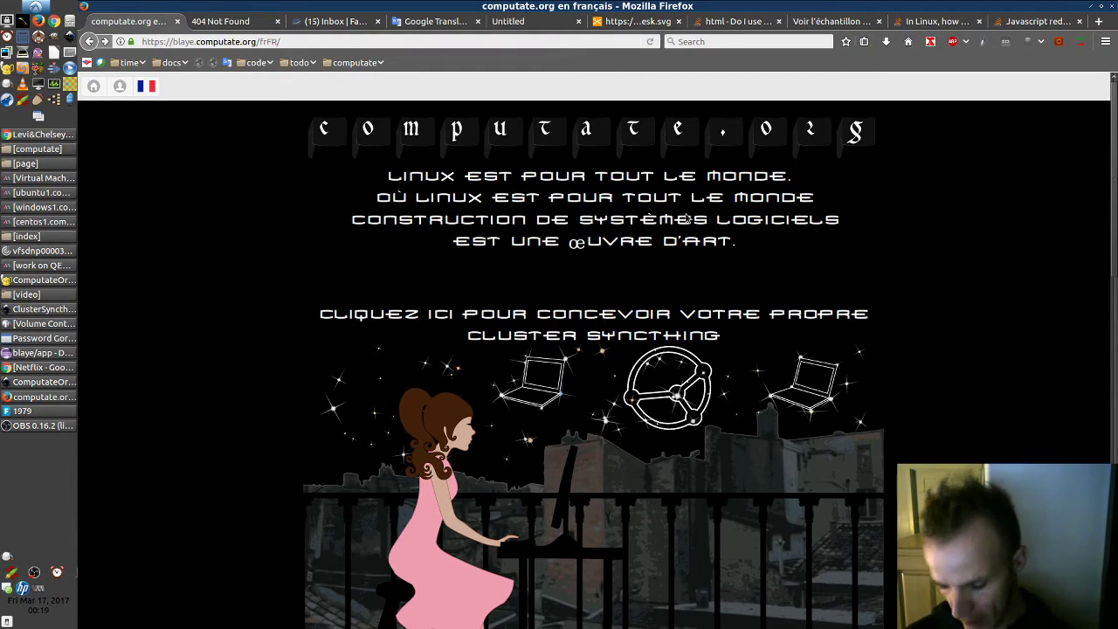
# Step: Run sudo apt-get install birdfont in Yakuake, entering the sudo password, then hide the terminal
pyautogui.press('F12')
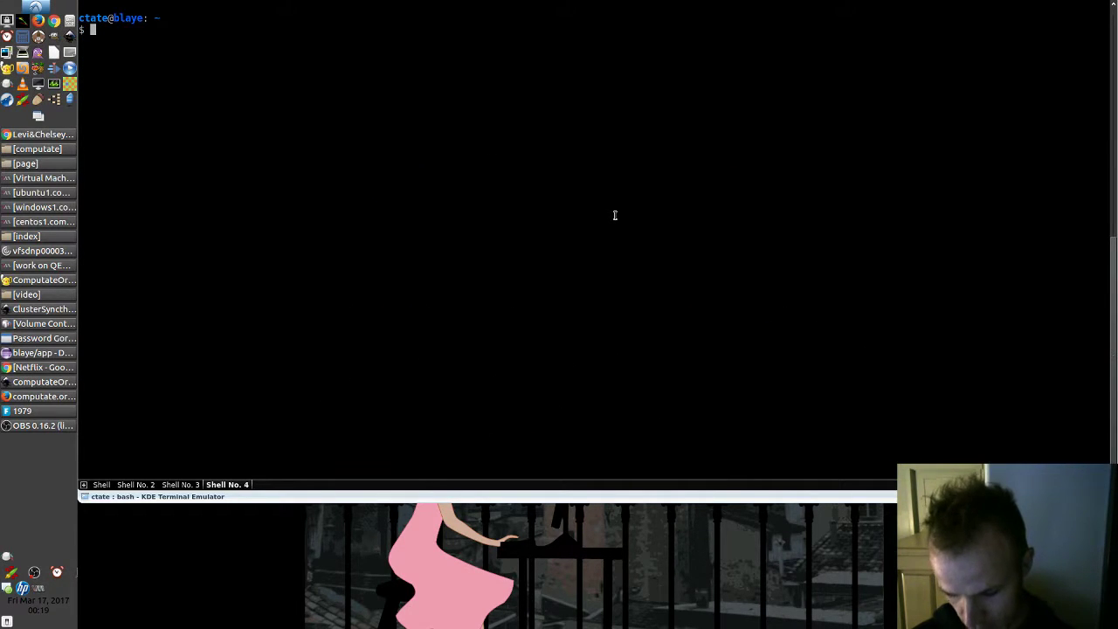
pyautogui.write('sudo apt-get install')
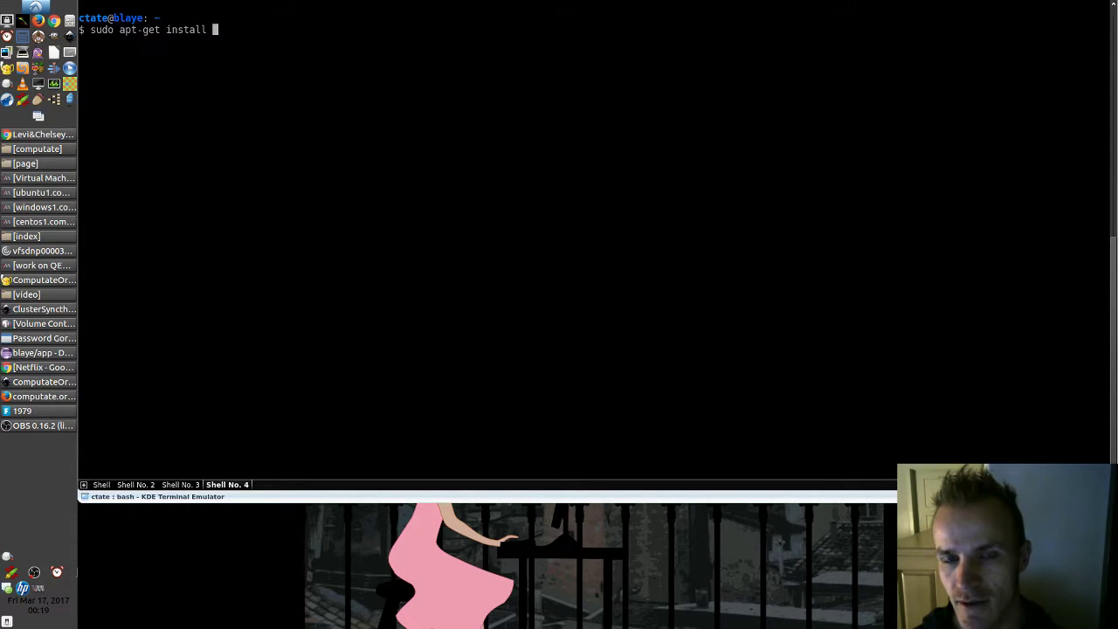
pyautogui.write(' birdfont')
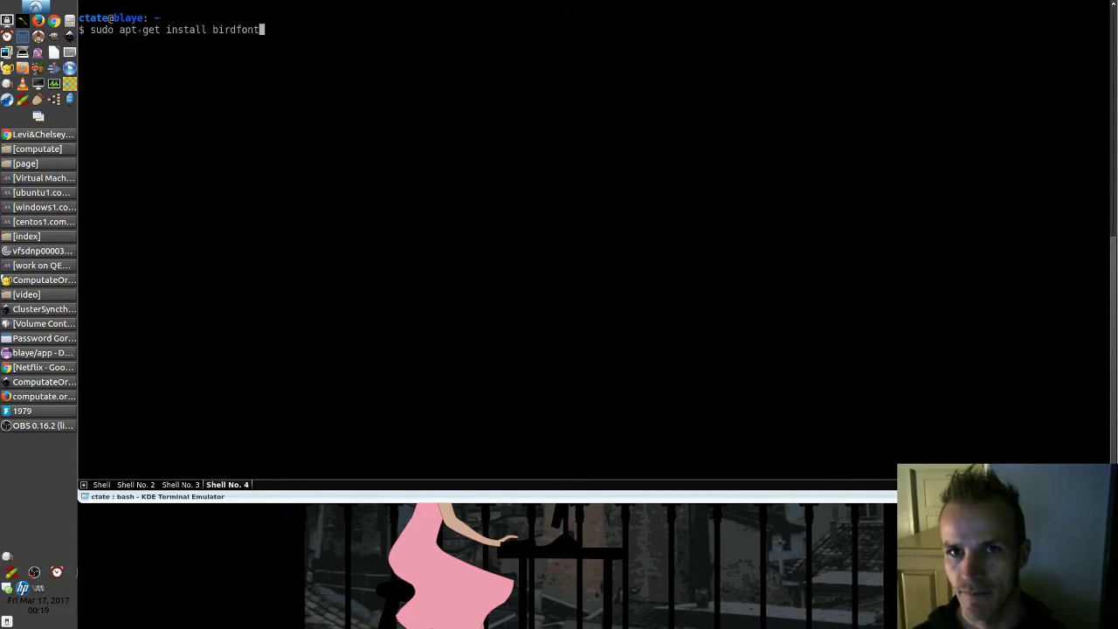
pyautogui.press('Return')
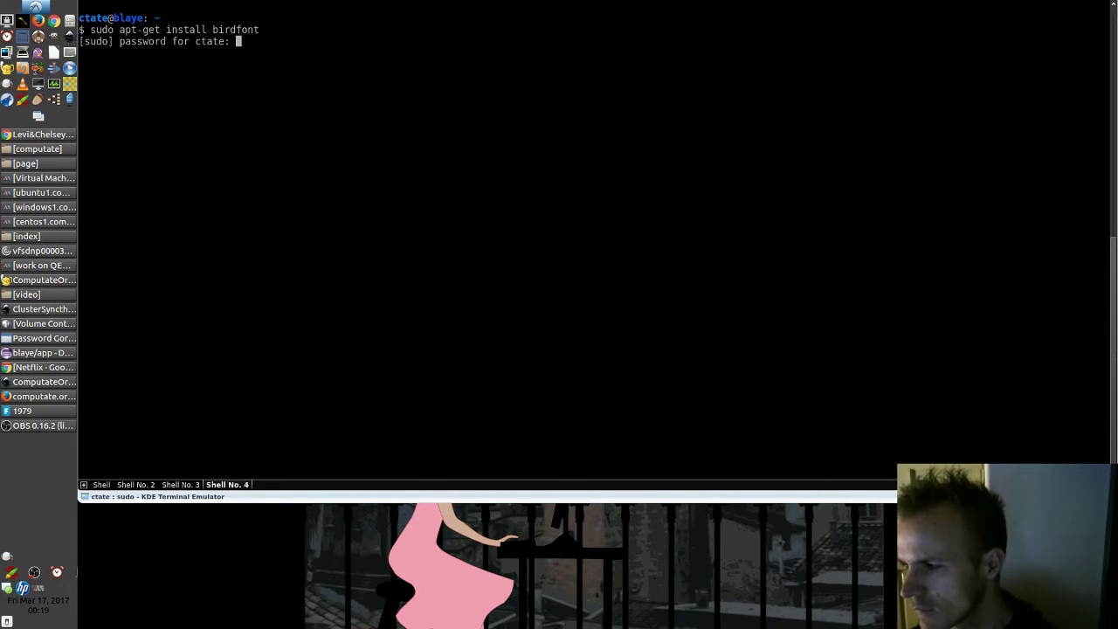
pyautogui.press('Return')
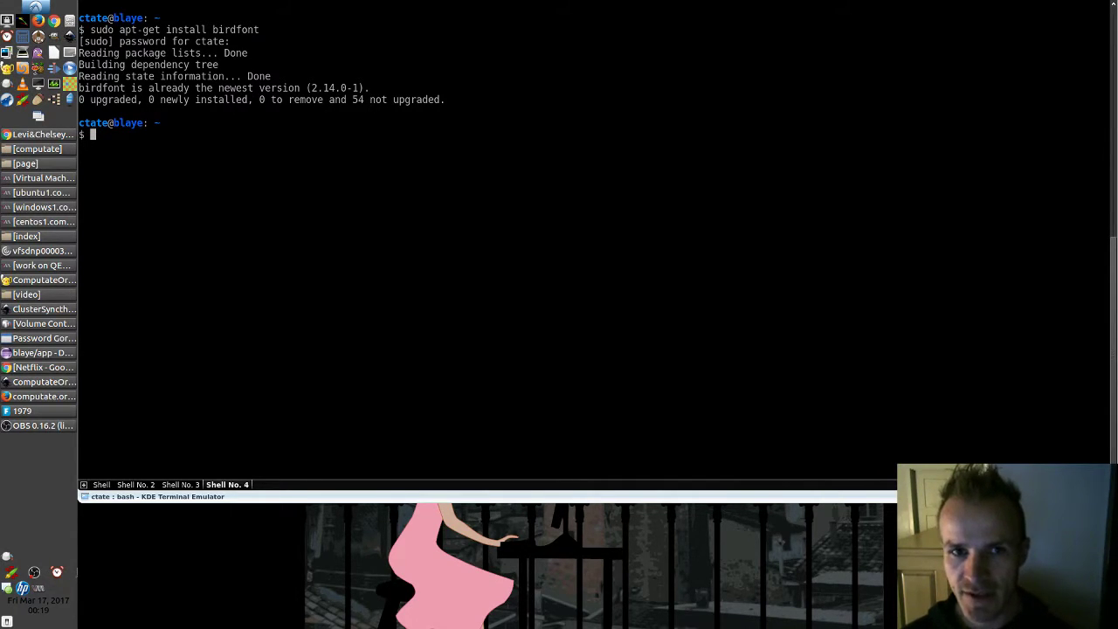
pyautogui.press('F12')
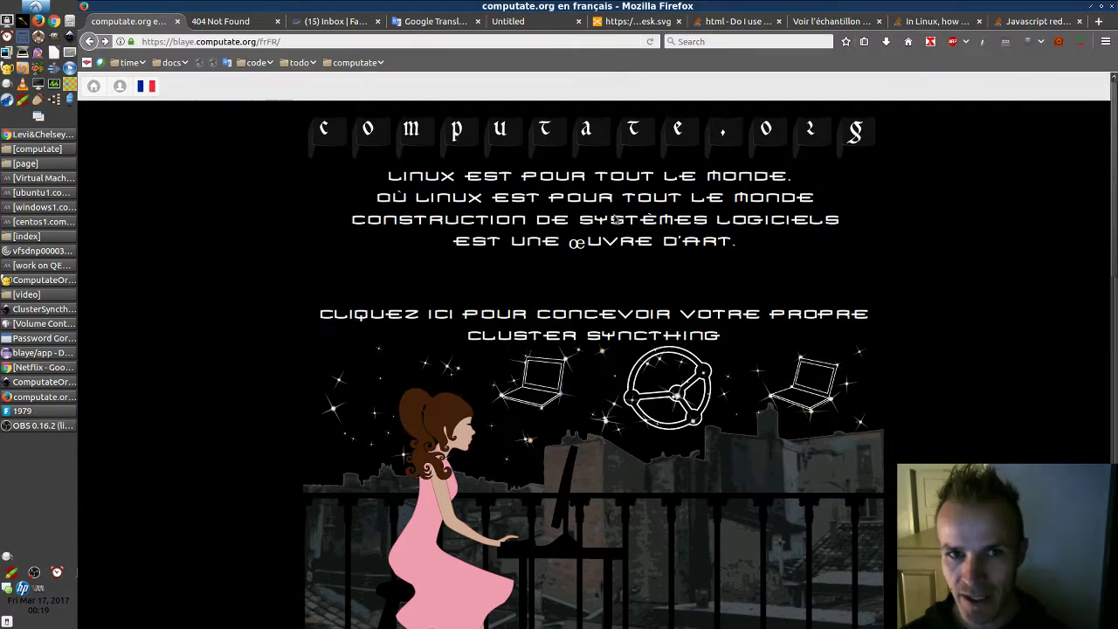
# Step: Search birdfont in a new tab, open its download links, then return to computate.org
pyautogui.click(1103, 25)
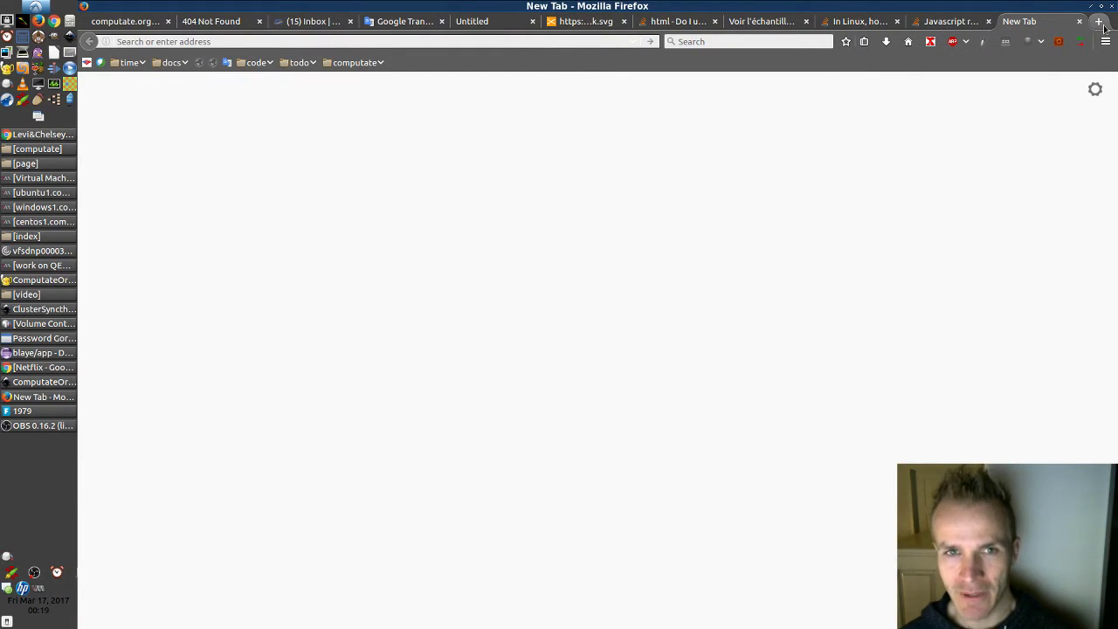
pyautogui.write('bir')
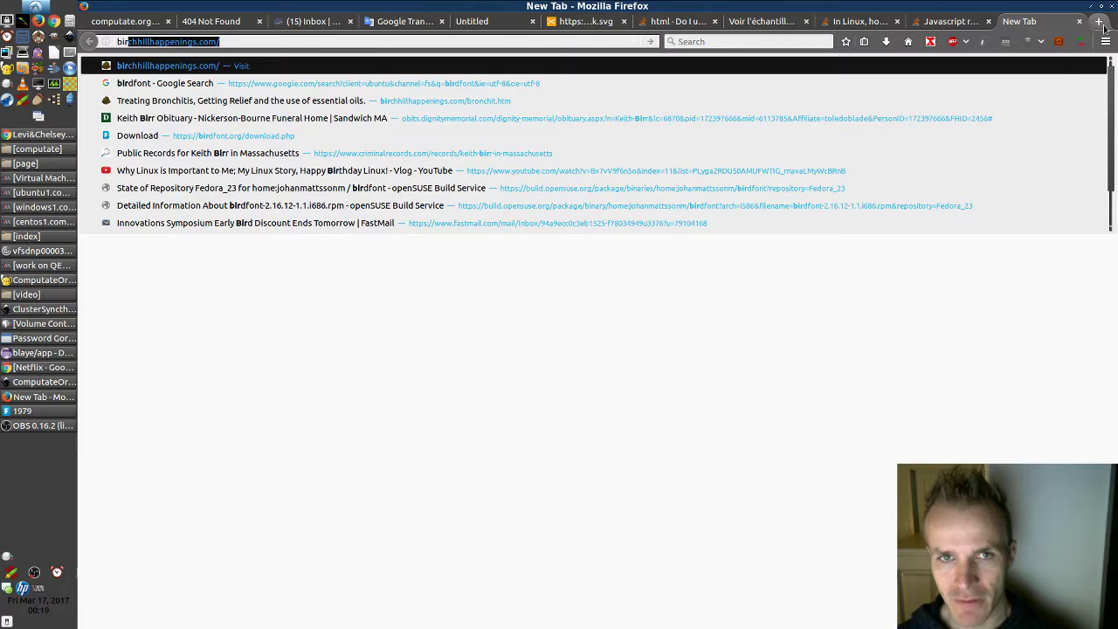
pyautogui.write('dfont')
pyautogui.press('Return')
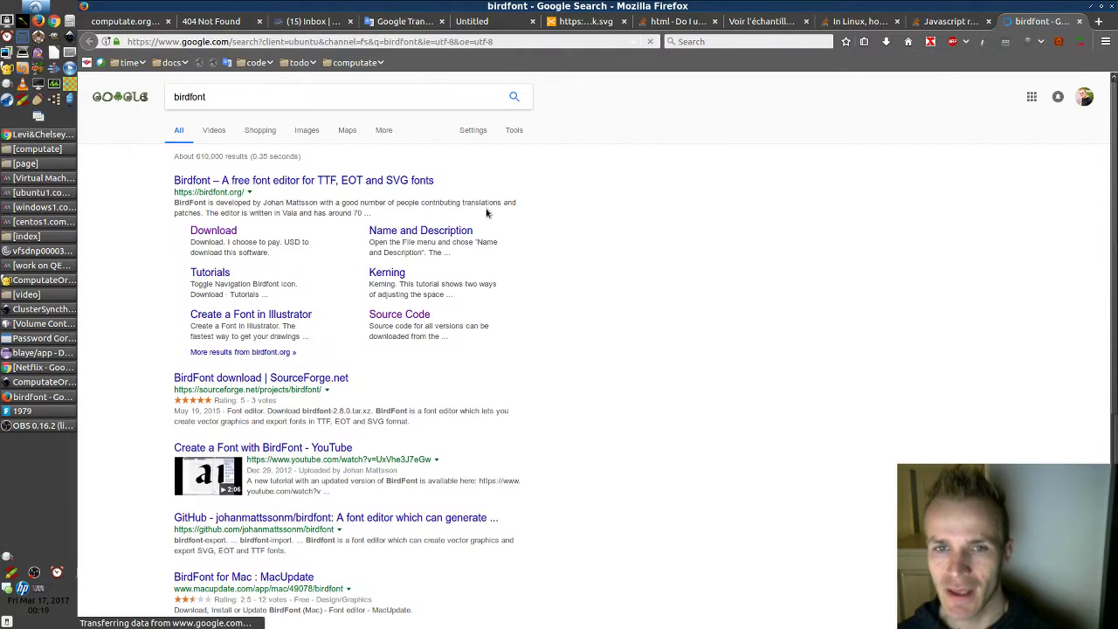
pyautogui.click(217, 234)
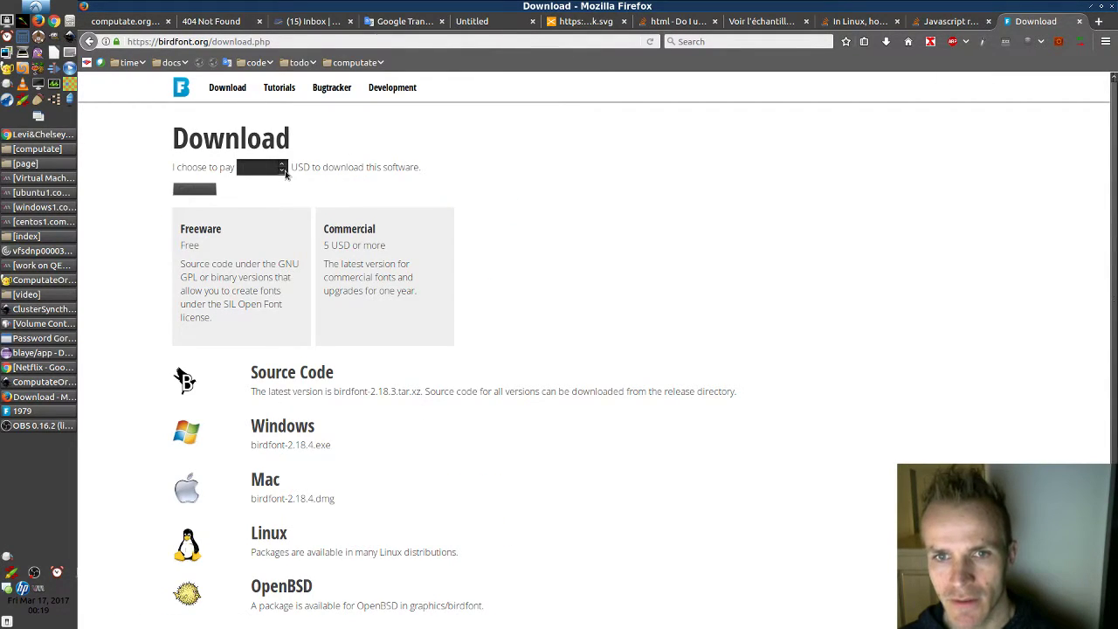
pyautogui.click(187, 192)
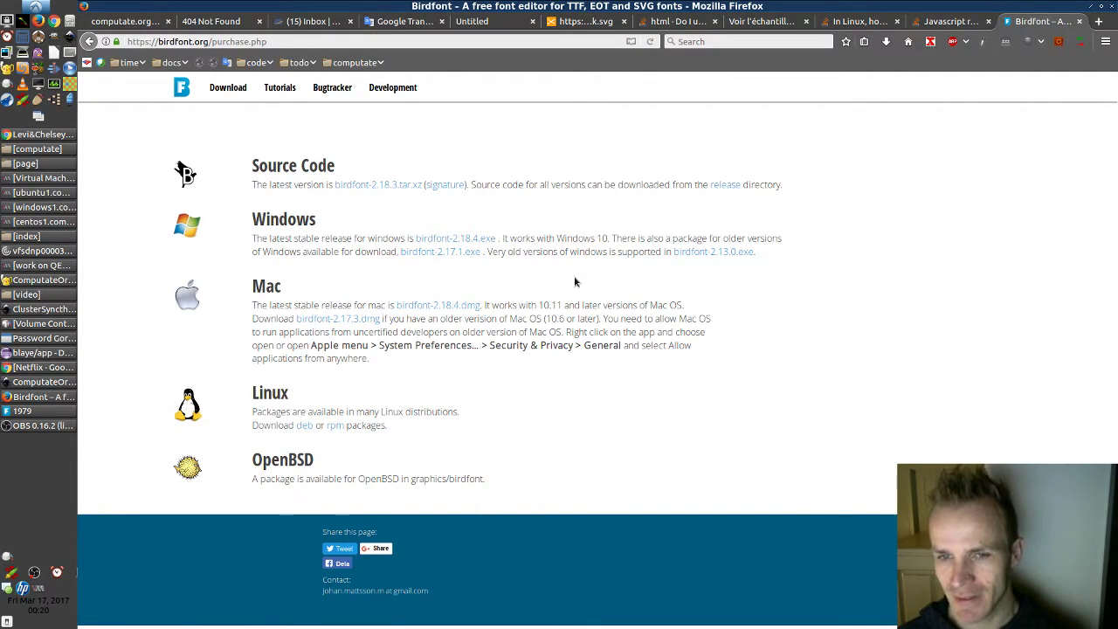
pyautogui.hotkey('ctrl', 'Tab')
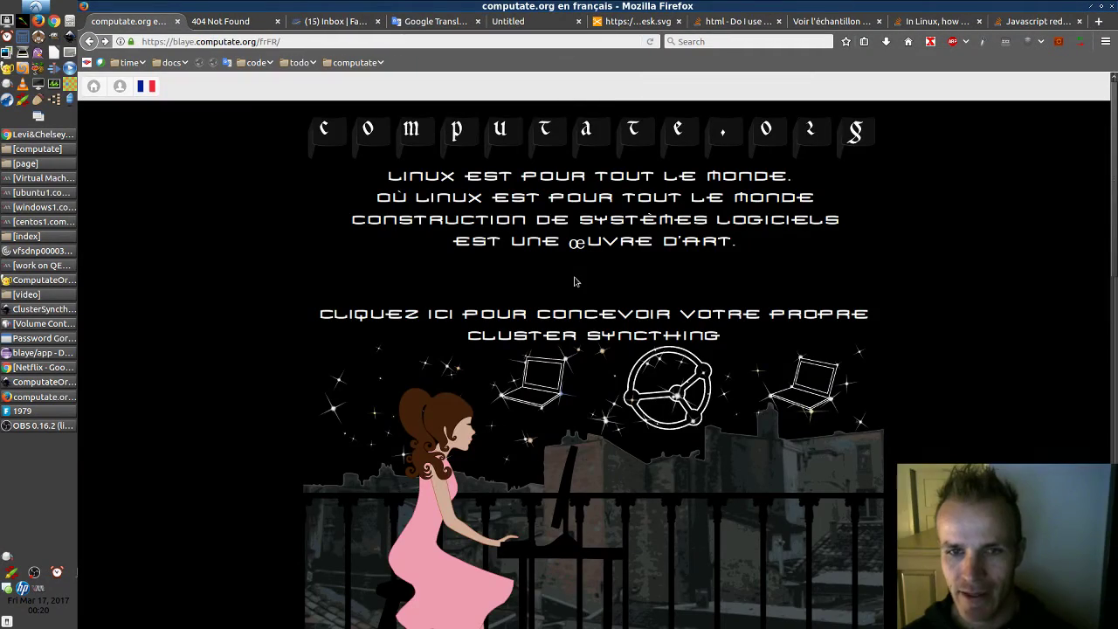
# Step: Launch Birdfont from the Graphics category of the desktop application menu
pyautogui.click(36, 7)
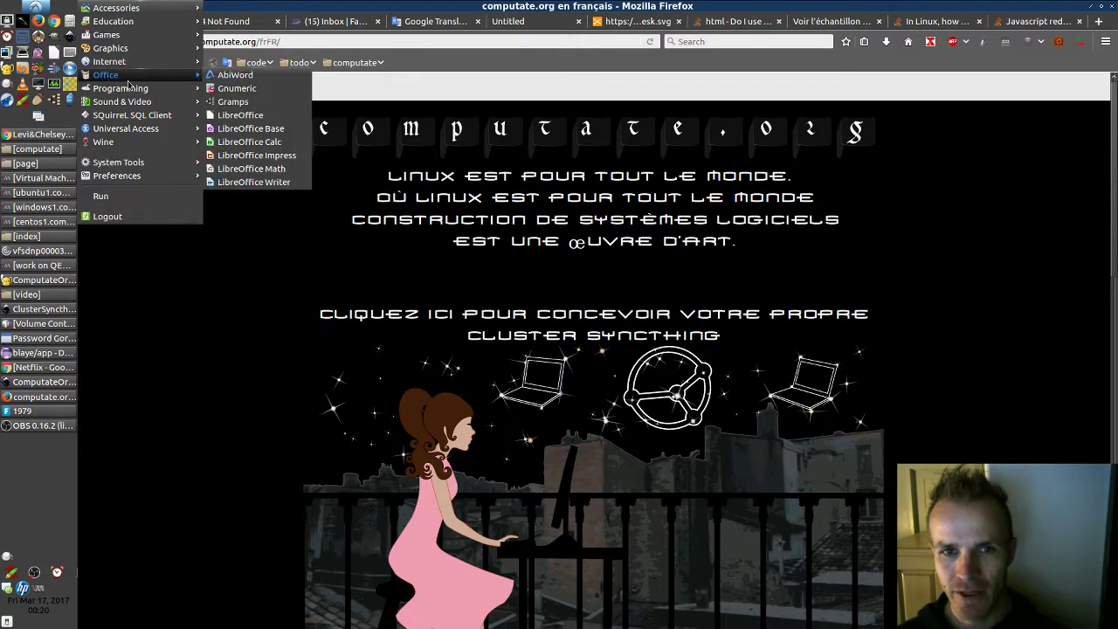
pyautogui.moveTo(136, 93)
pyautogui.moveTo(116, 50)
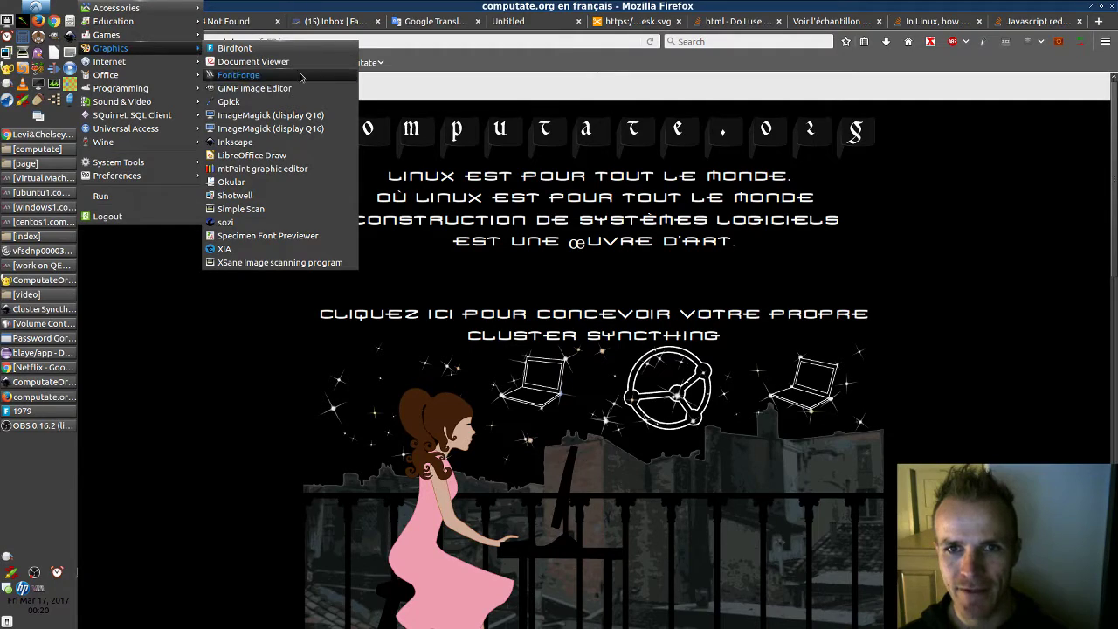
pyautogui.click(249, 49)
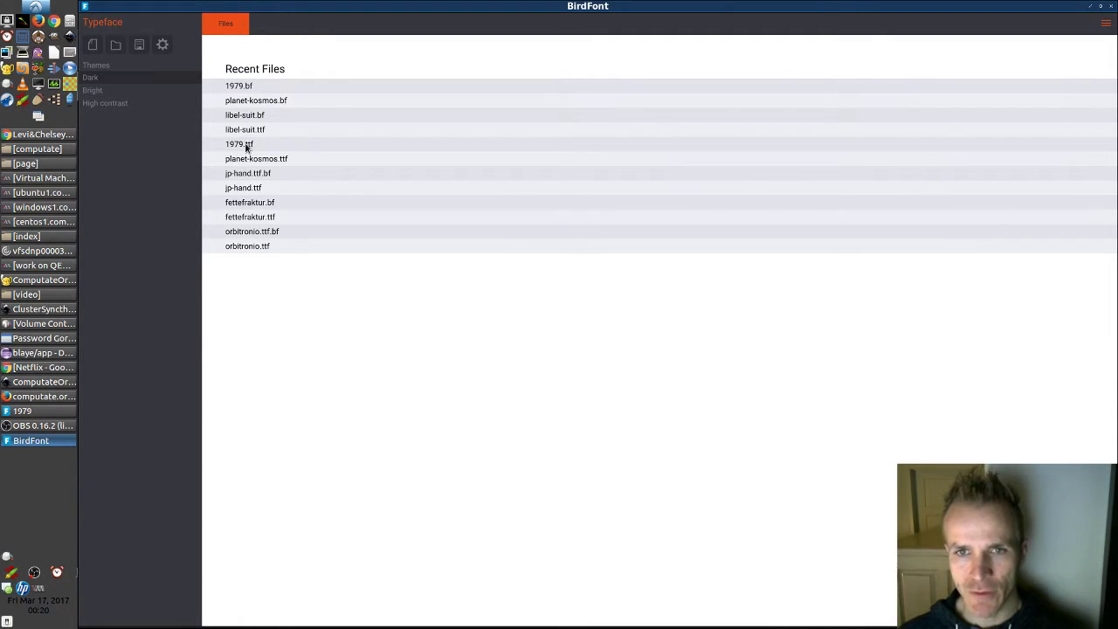
# Step: Open 1979.bf from BirdFont's Recent Files list
pyautogui.click(242, 87)
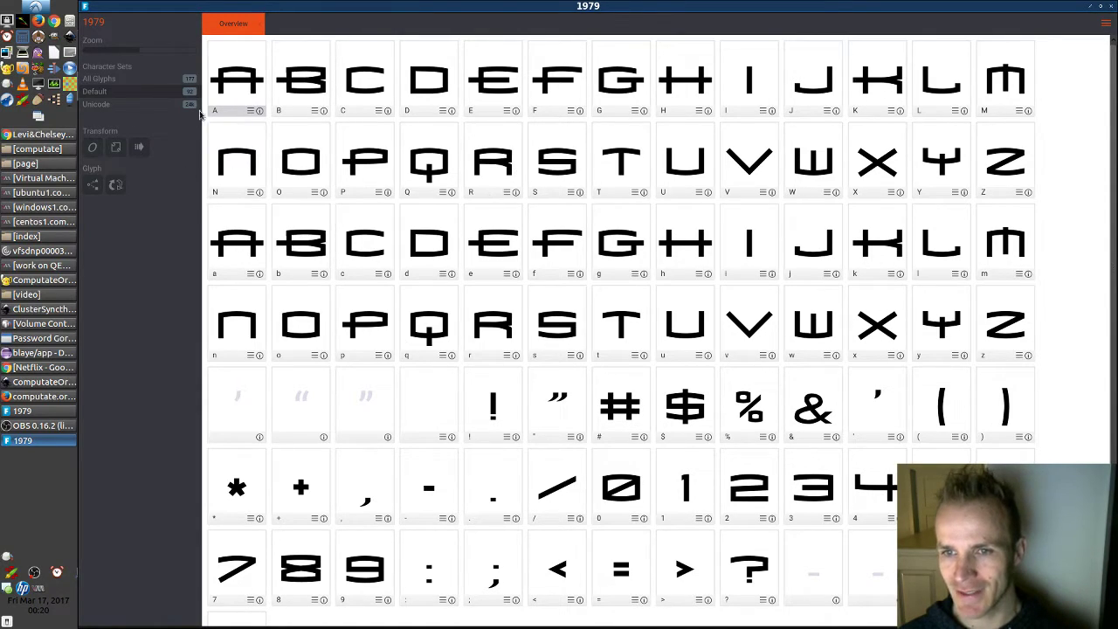
# Step: Show all glyphs of the 1979 font in the overview
pyautogui.click(120, 80)
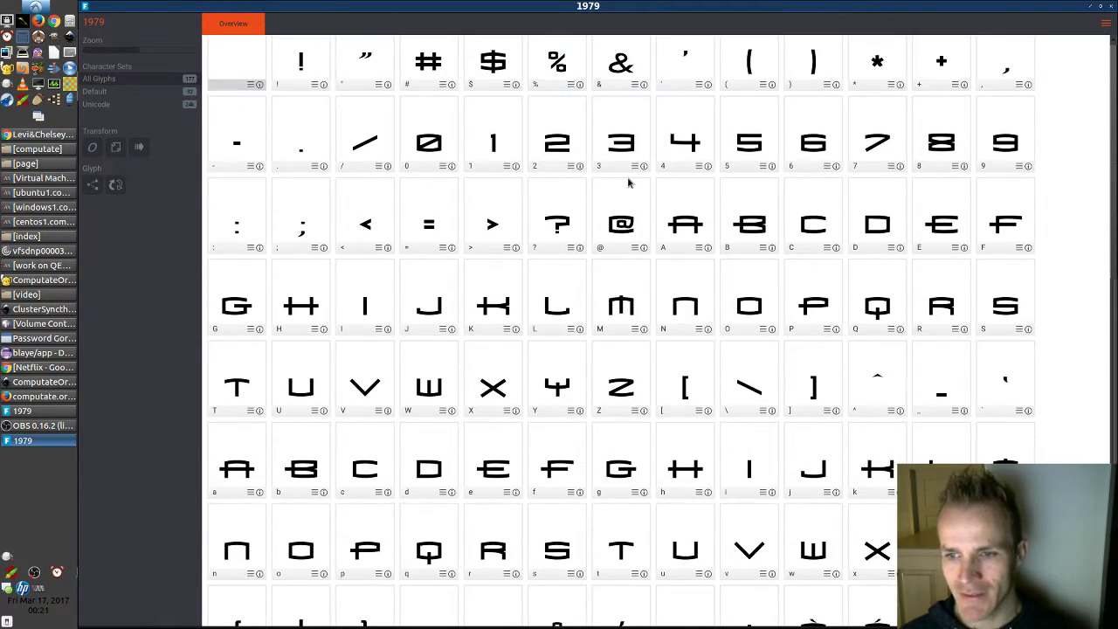
pyautogui.scroll(-3, 627, 182)
pyautogui.scroll(-3, 628, 182)
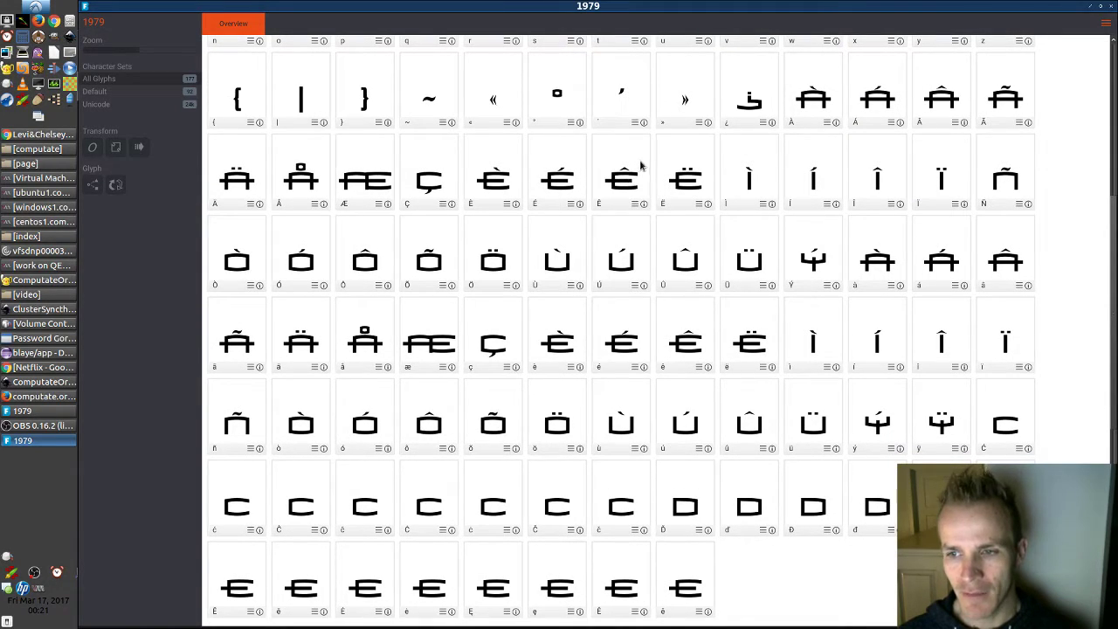
pyautogui.scroll(1, 452, 259)
pyautogui.scroll(6, 452, 260)
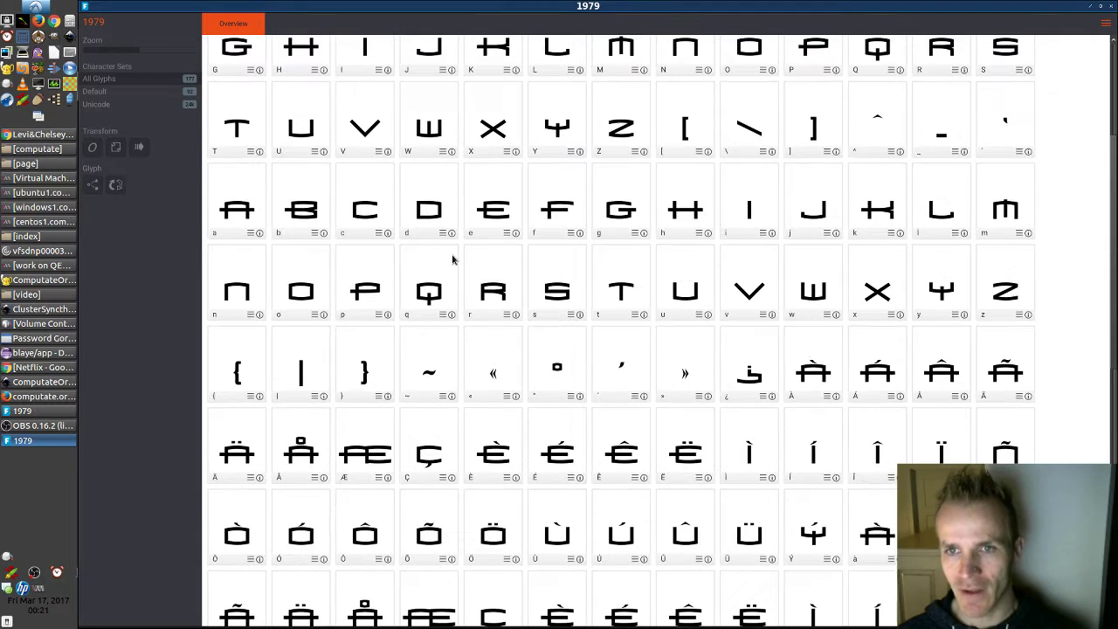
# Step: Sort the overview in Unicode order and scroll down to the empty Œ and œ cells
pyautogui.click(130, 105)
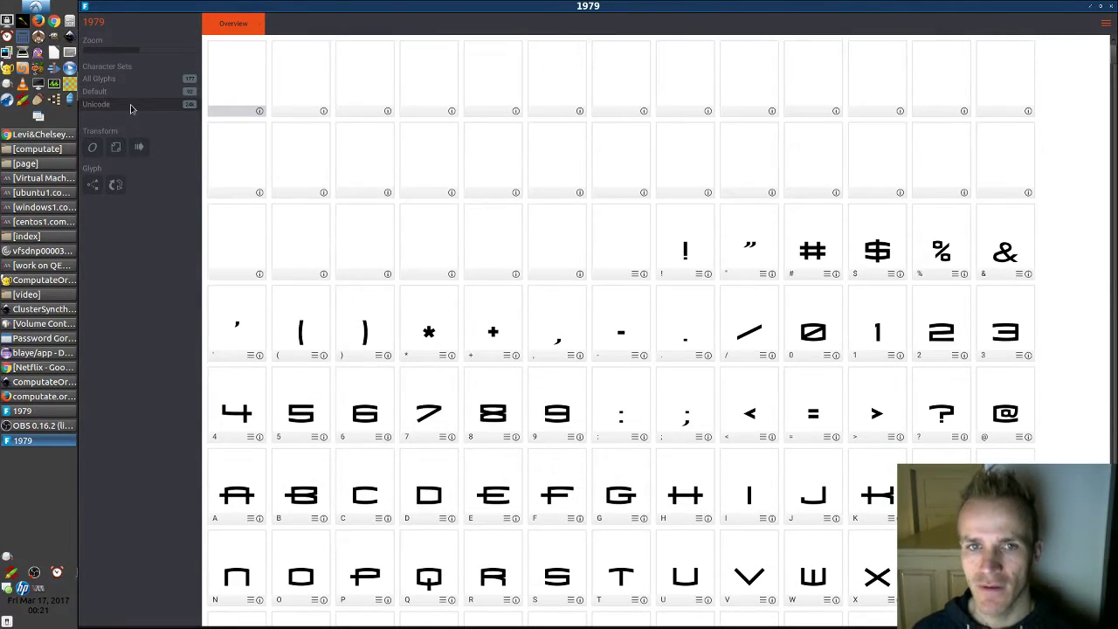
pyautogui.scroll(-4, 428, 307)
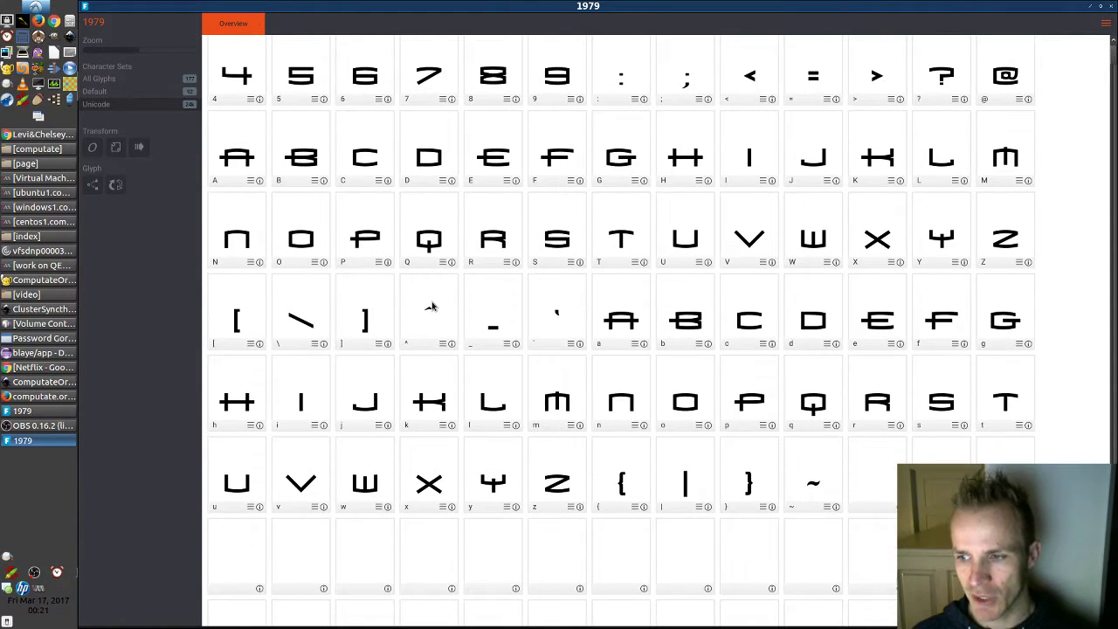
pyautogui.scroll(-5, 431, 306)
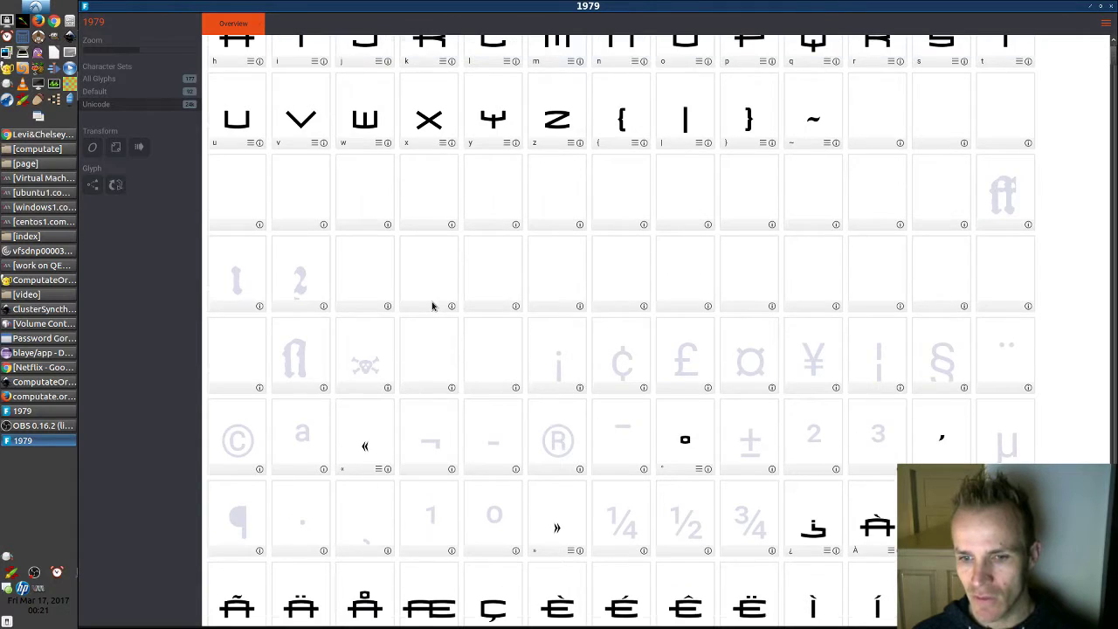
pyautogui.scroll(-3, 431, 304)
pyautogui.scroll(-2, 428, 308)
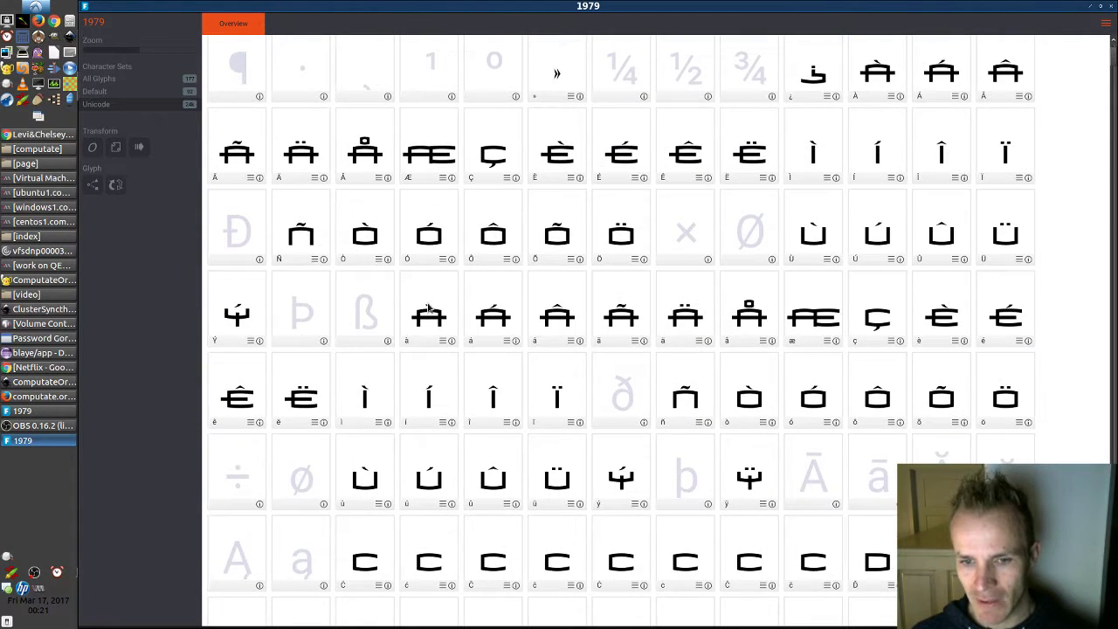
pyautogui.scroll(-3, 428, 308)
pyautogui.scroll(-4, 410, 303)
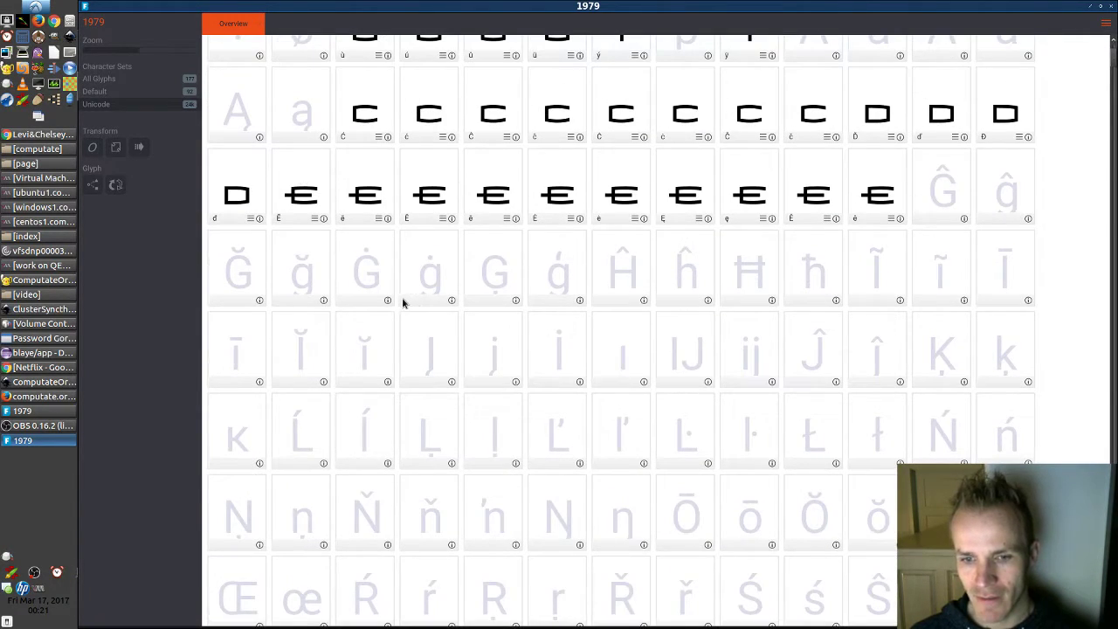
pyautogui.scroll(-1, 372, 341)
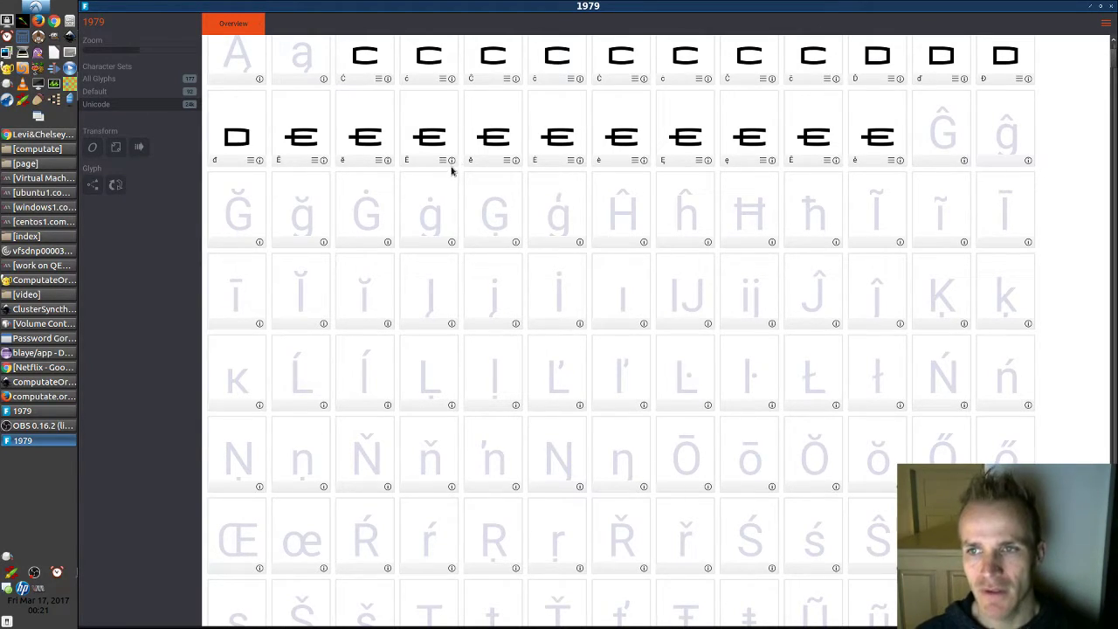
pyautogui.scroll(1, 517, 108)
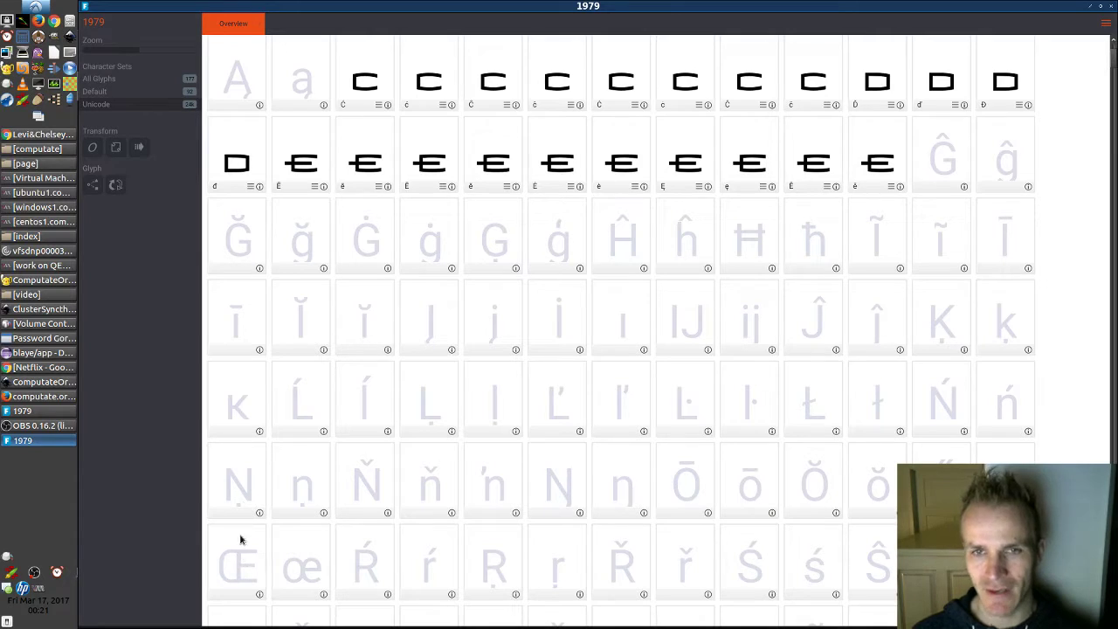
pyautogui.scroll(1, 372, 173)
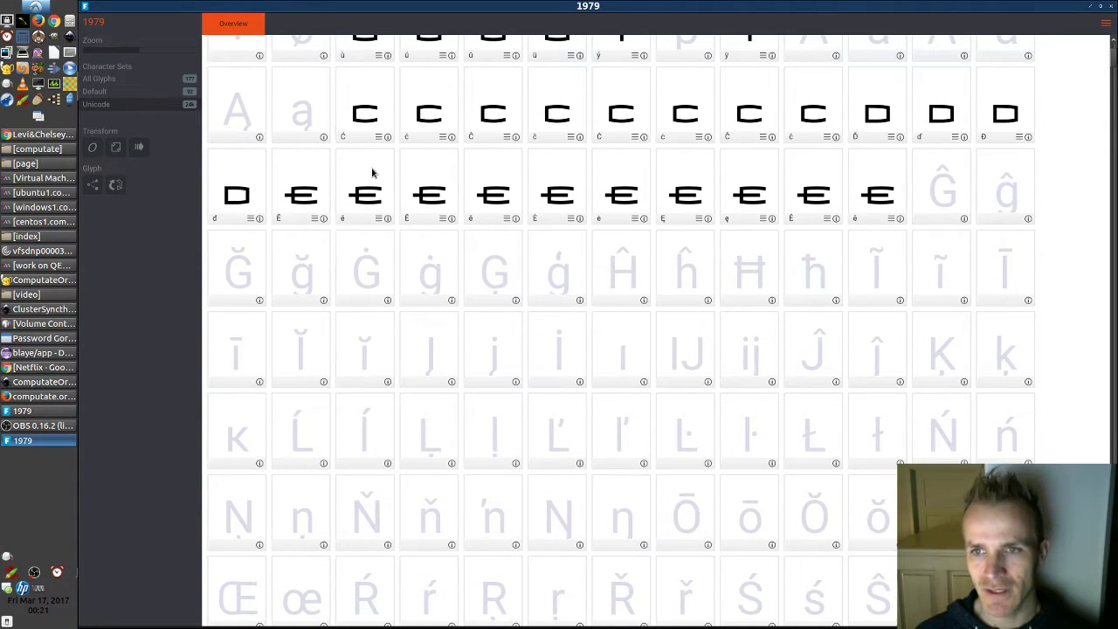
pyautogui.scroll(5, 371, 173)
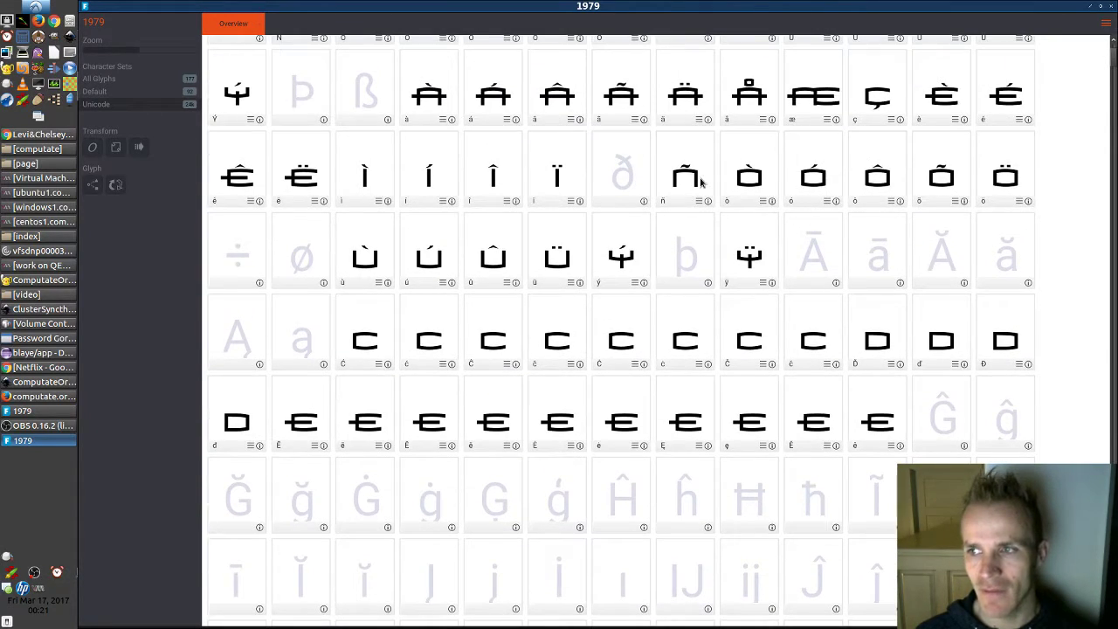
pyautogui.scroll(5, 704, 182)
pyautogui.scroll(10, 615, 181)
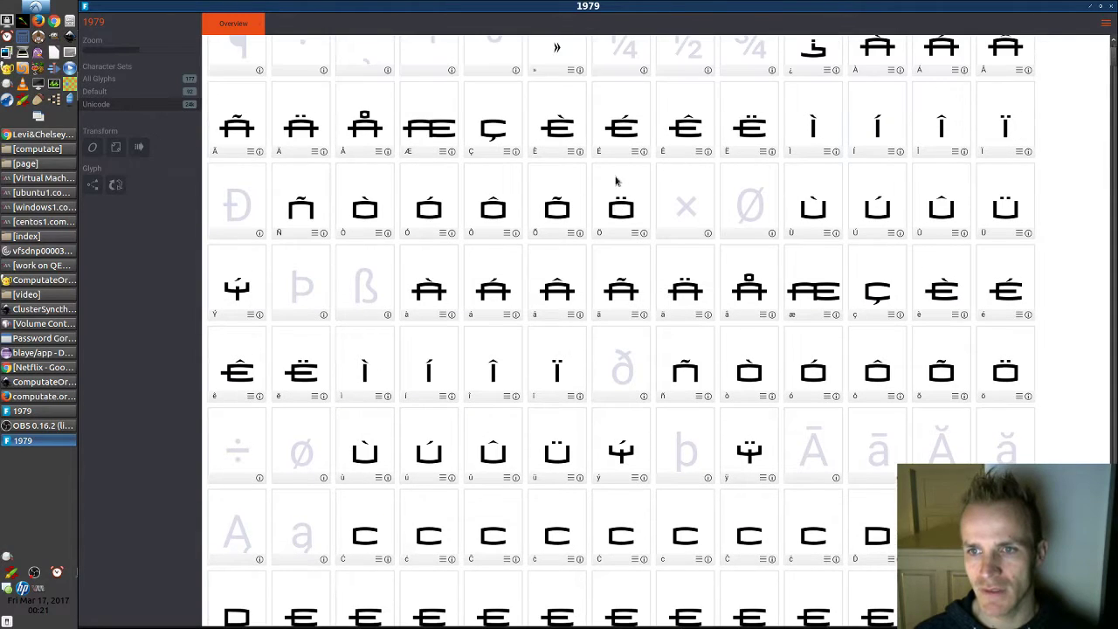
pyautogui.scroll(6, 615, 181)
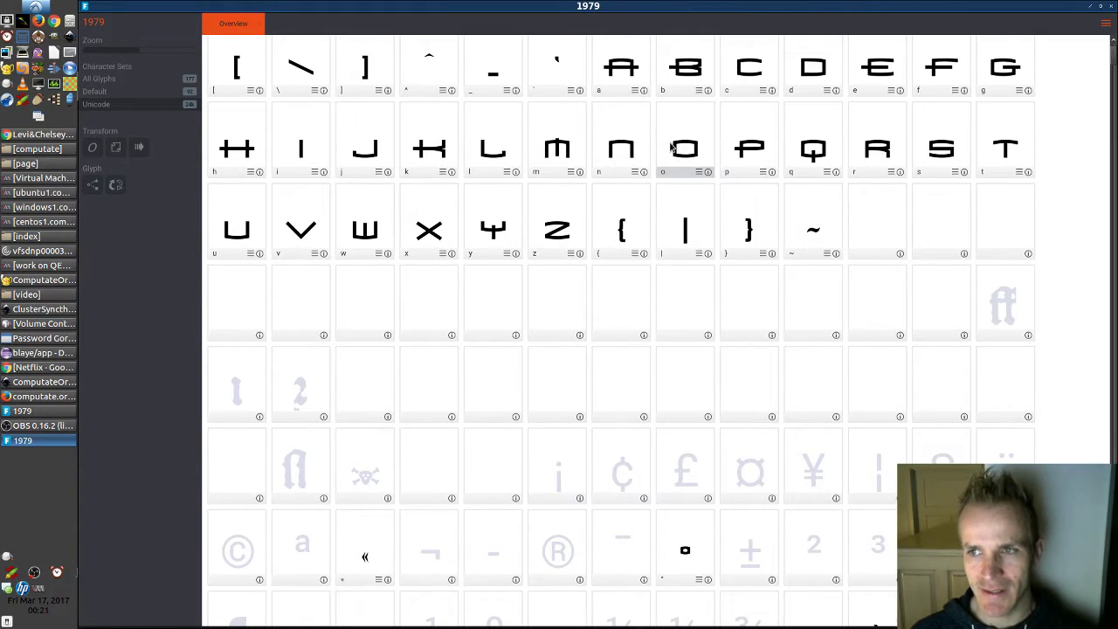
pyautogui.scroll(-12, 350, 266)
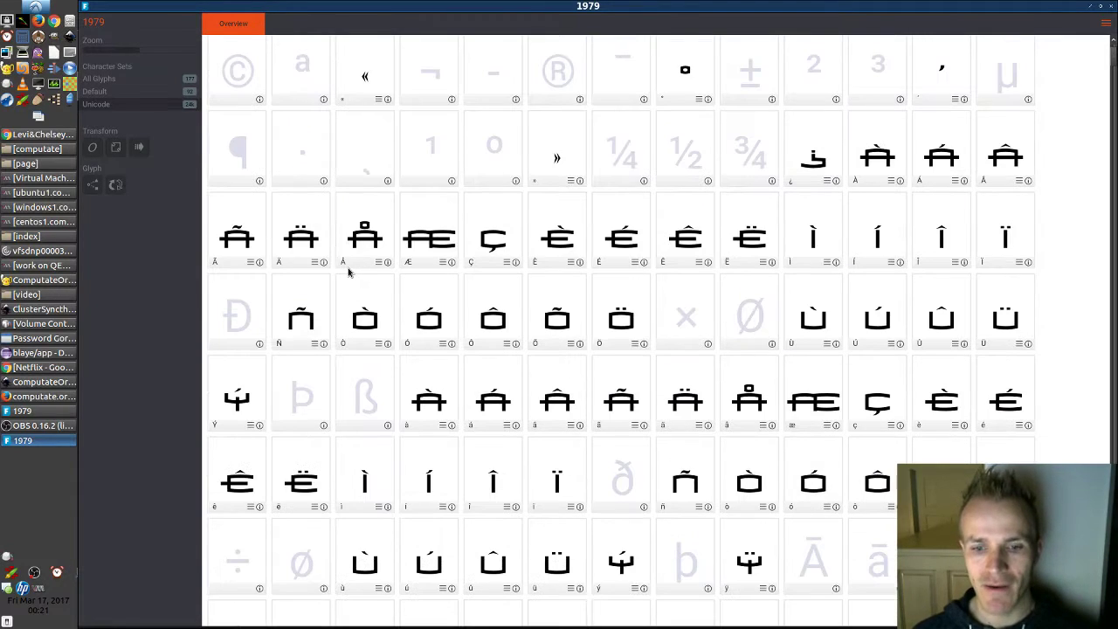
pyautogui.scroll(-6, 347, 273)
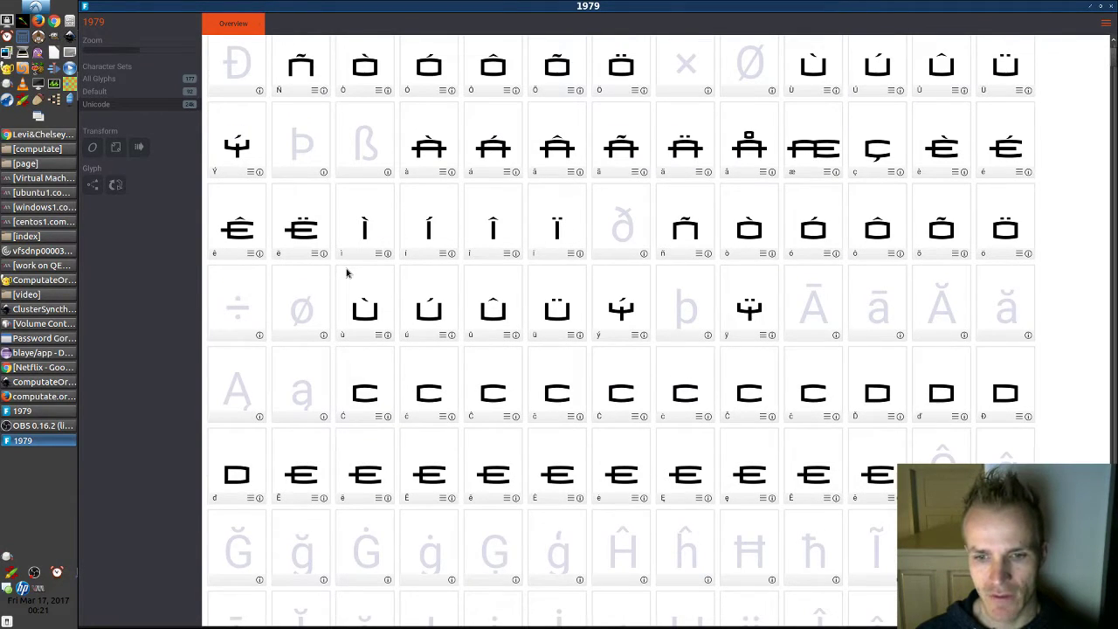
pyautogui.scroll(-15, 344, 273)
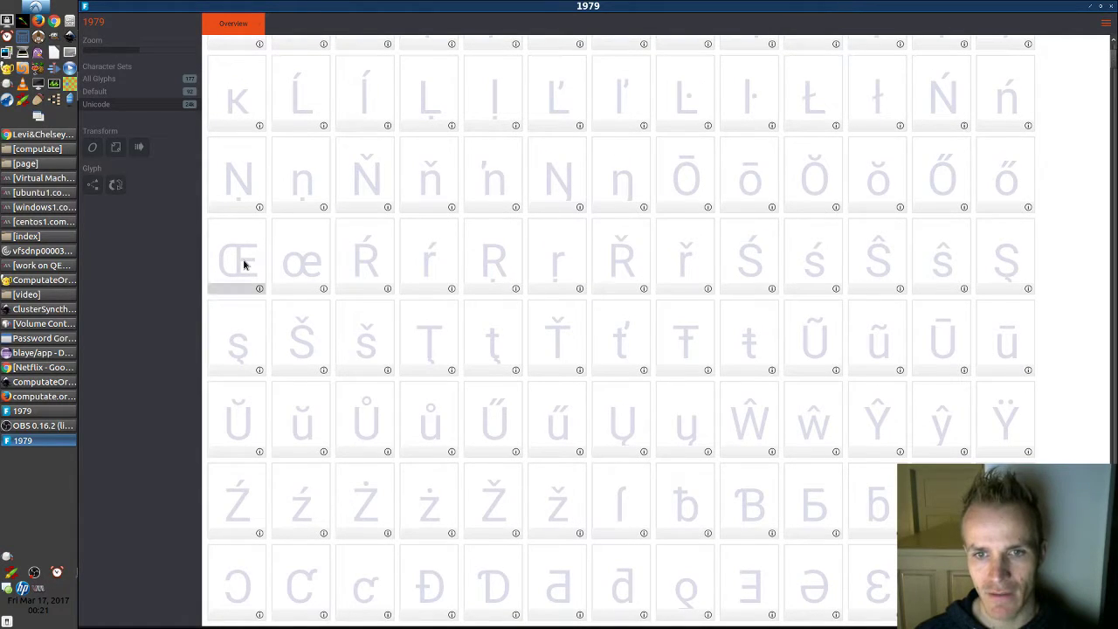
# Step: Create a glyph in the empty Œ cell, then select the Ė glyph
pyautogui.click(243, 265)
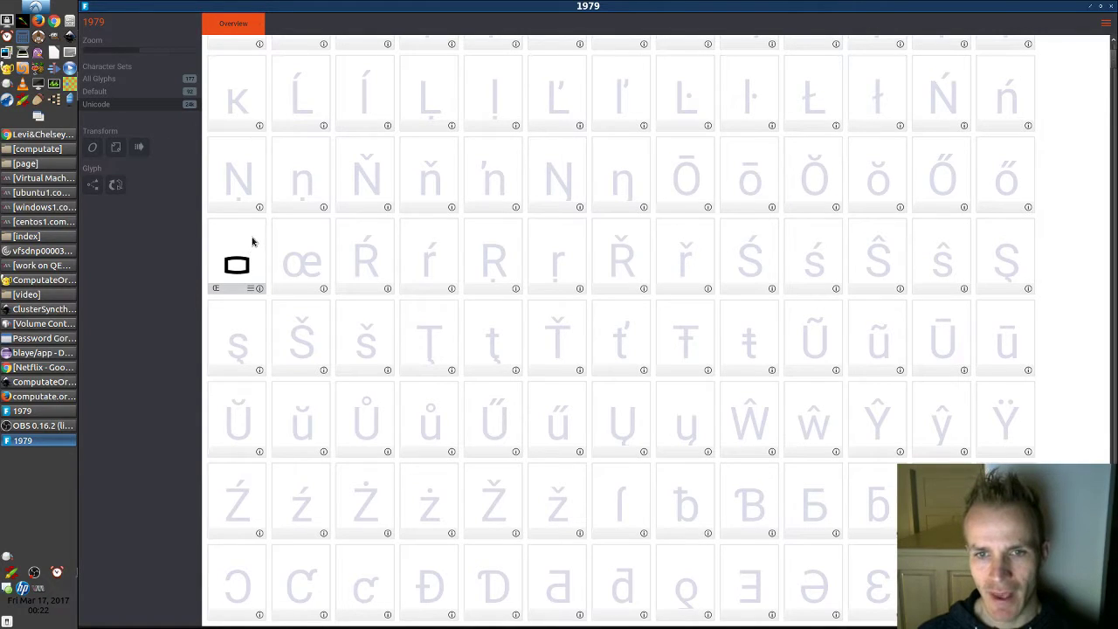
pyautogui.scroll(3, 254, 234)
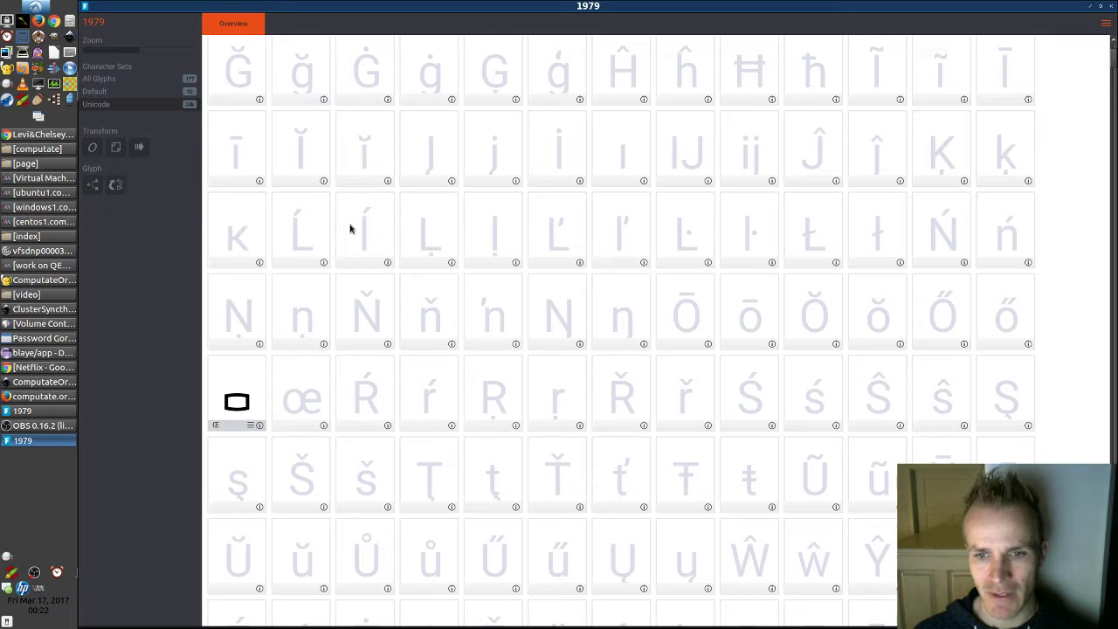
pyautogui.scroll(4, 441, 232)
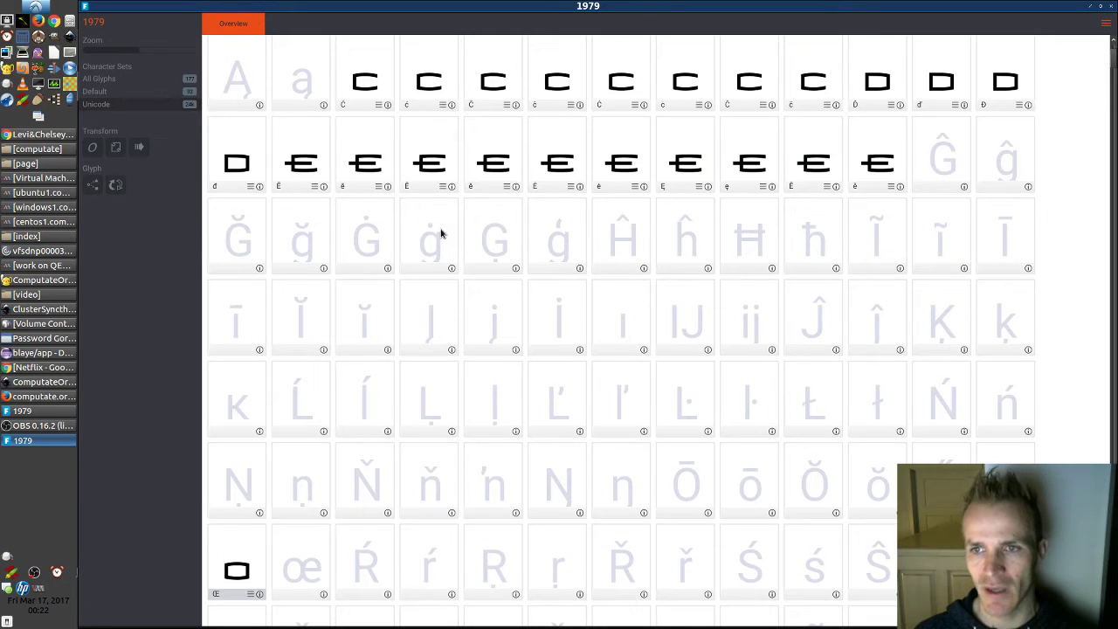
pyautogui.click(431, 149)
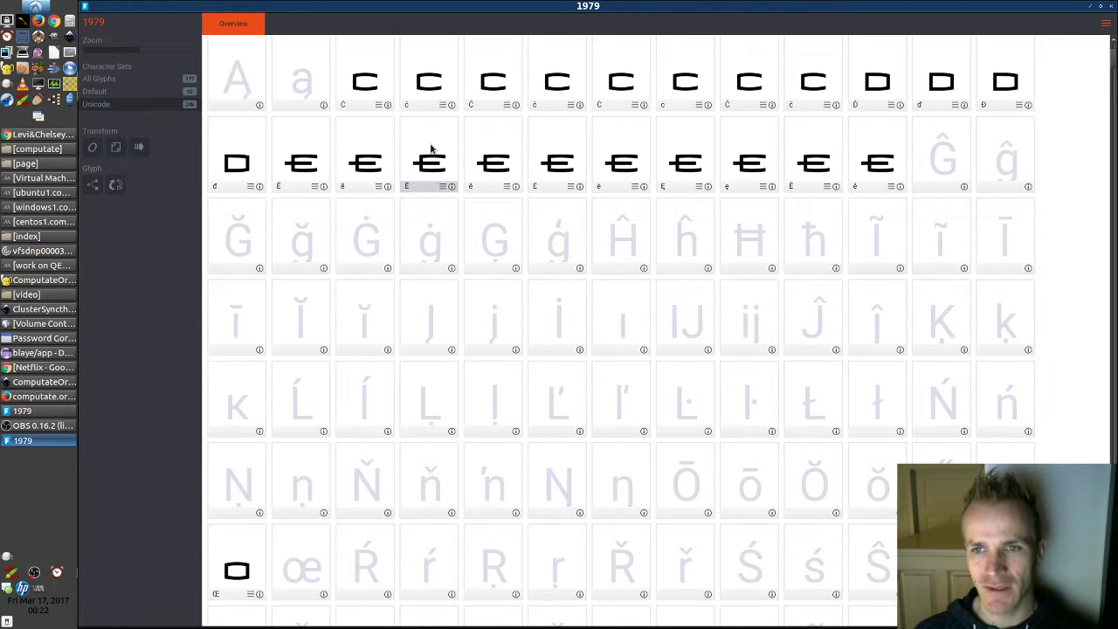
# Step: Open the Ė glyph and select its whole E shape with the Move tool
pyautogui.doubleClick(431, 149)
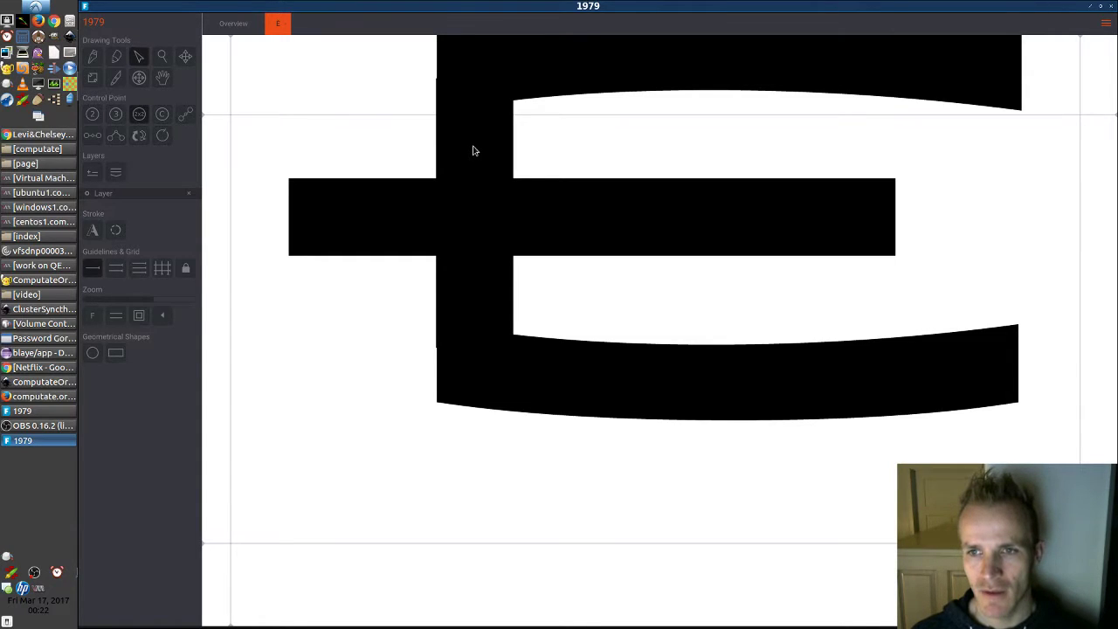
pyautogui.scroll(-5, 474, 151)
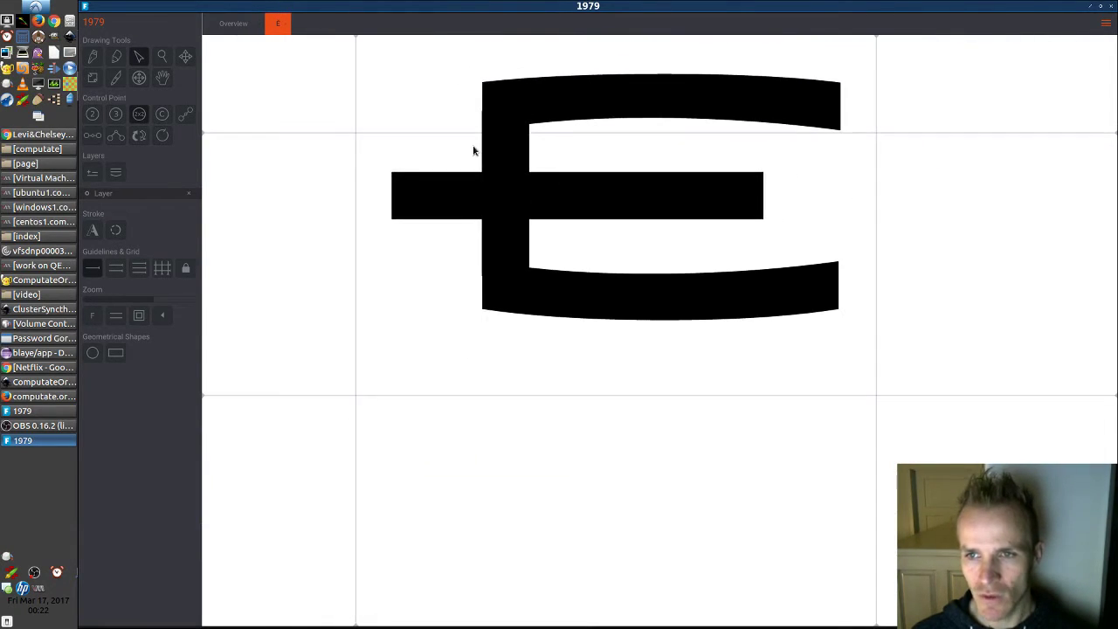
pyautogui.scroll(-1, 474, 151)
pyautogui.scroll(4, 649, 160)
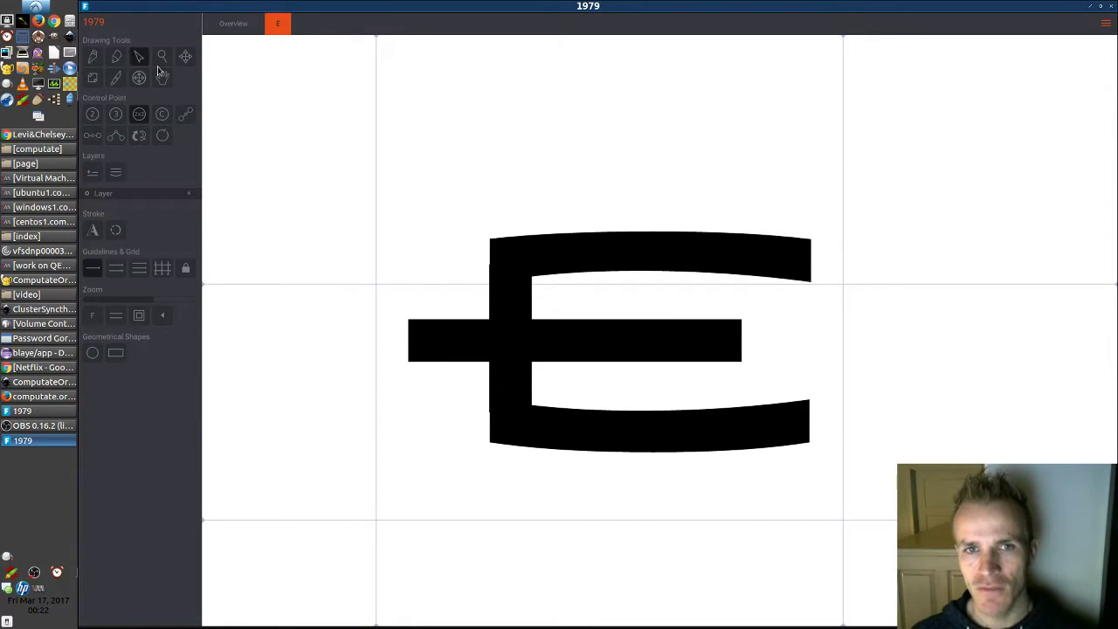
pyautogui.click(527, 290)
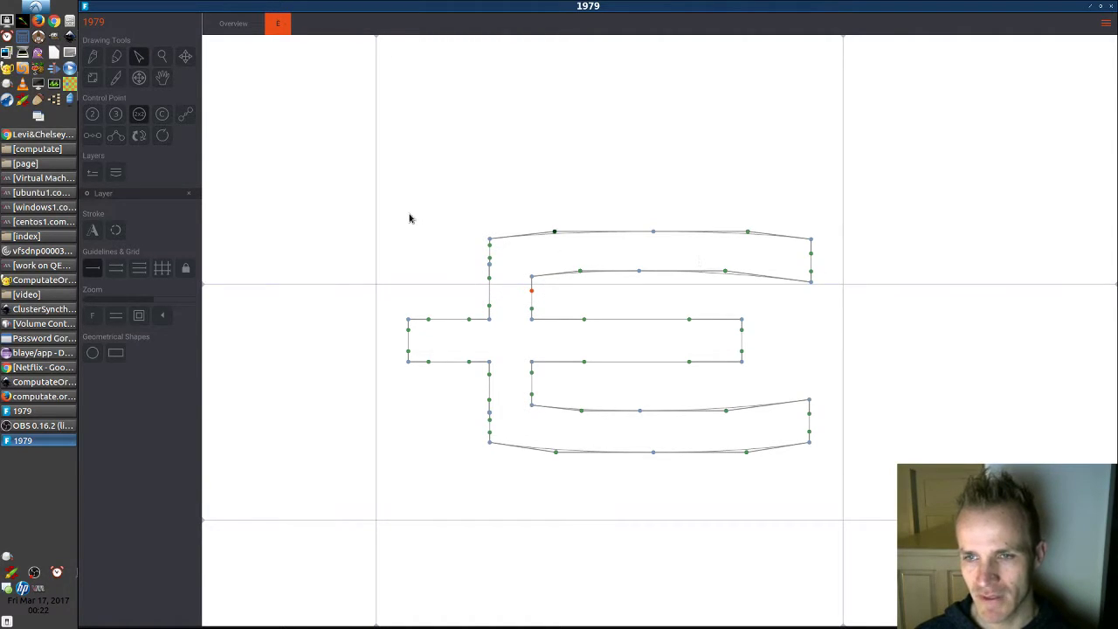
pyautogui.click(185, 57)
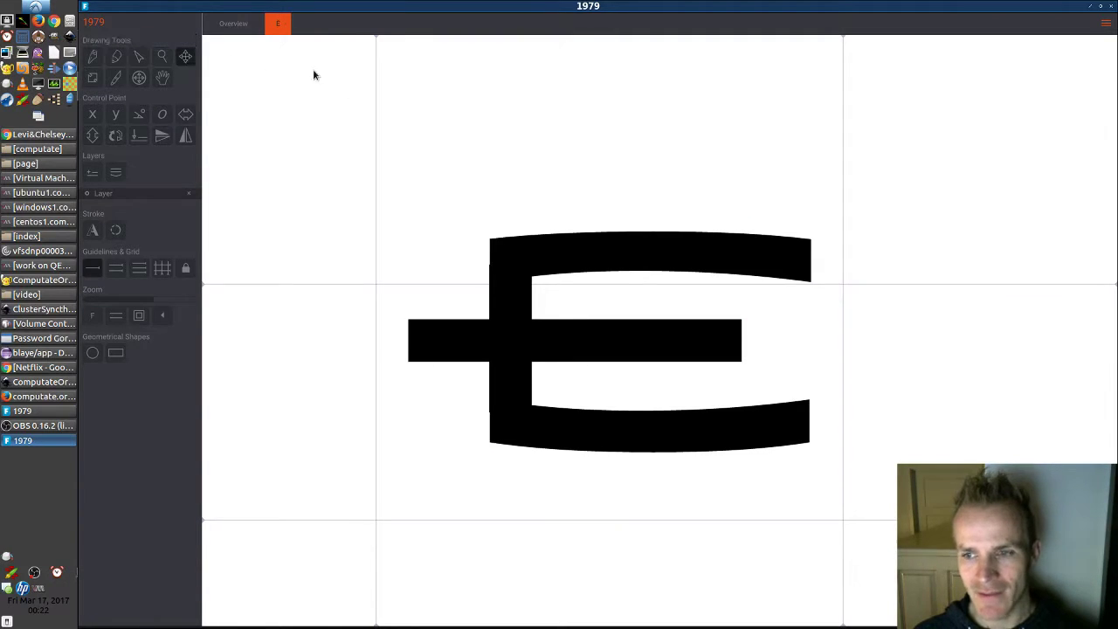
pyautogui.click(542, 263)
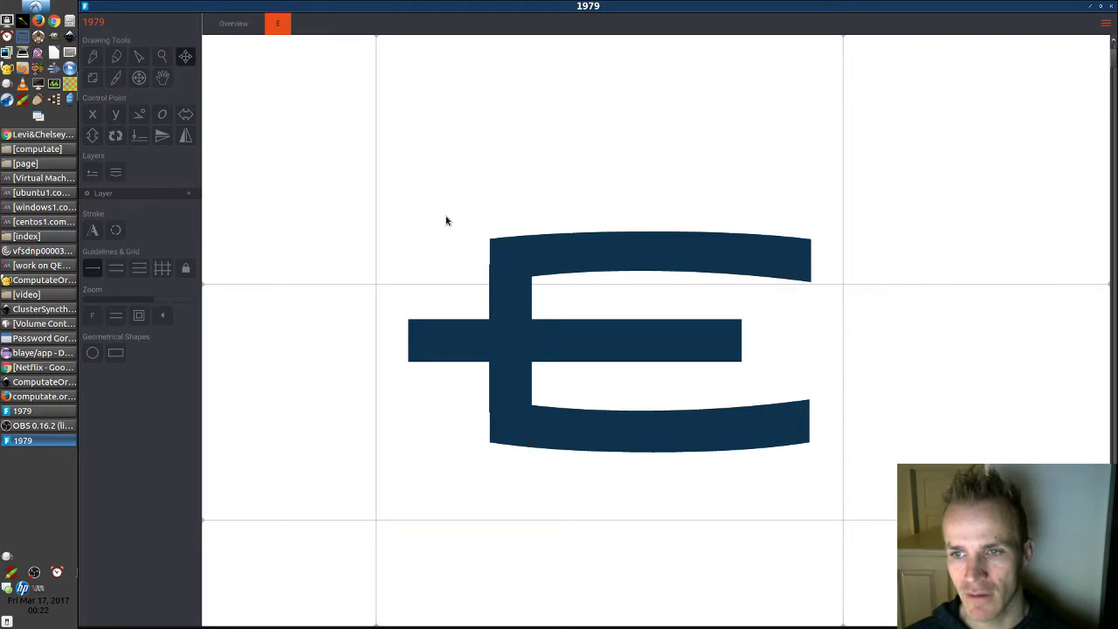
# Step: Paste the E shape into the Œ glyph and slide it left to overlap the O
pyautogui.click(233, 23)
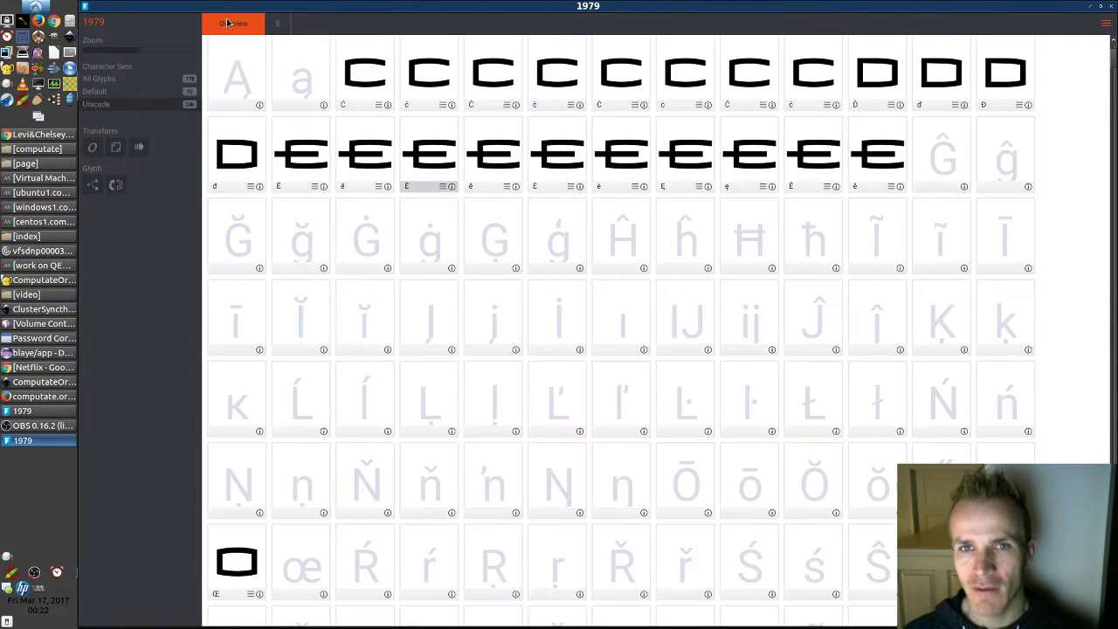
pyautogui.doubleClick(249, 560)
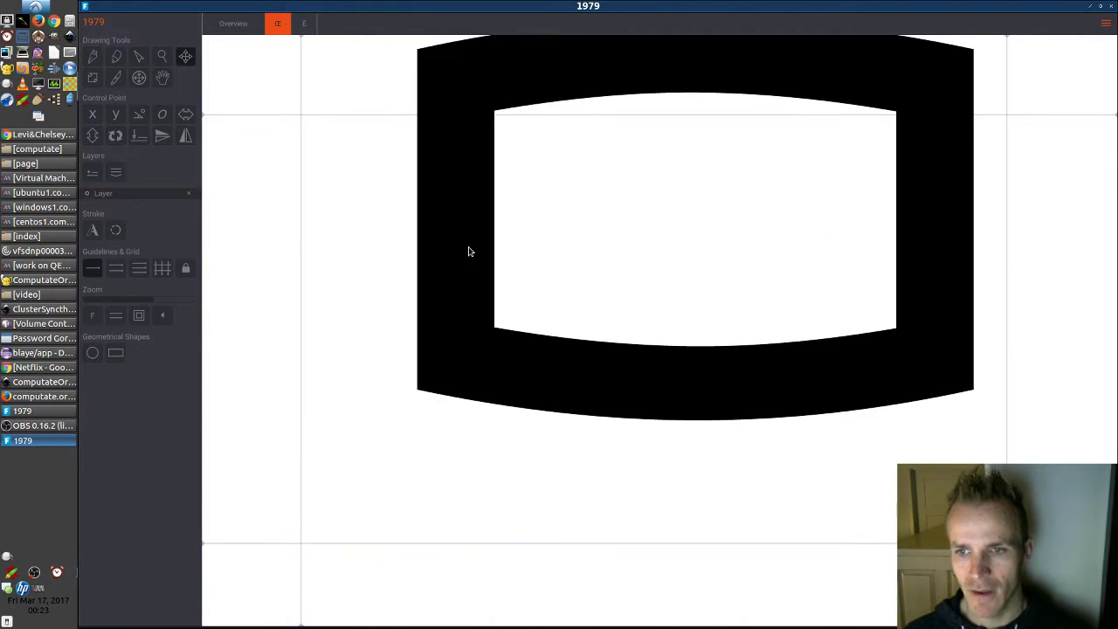
pyautogui.scroll(-6, 476, 246)
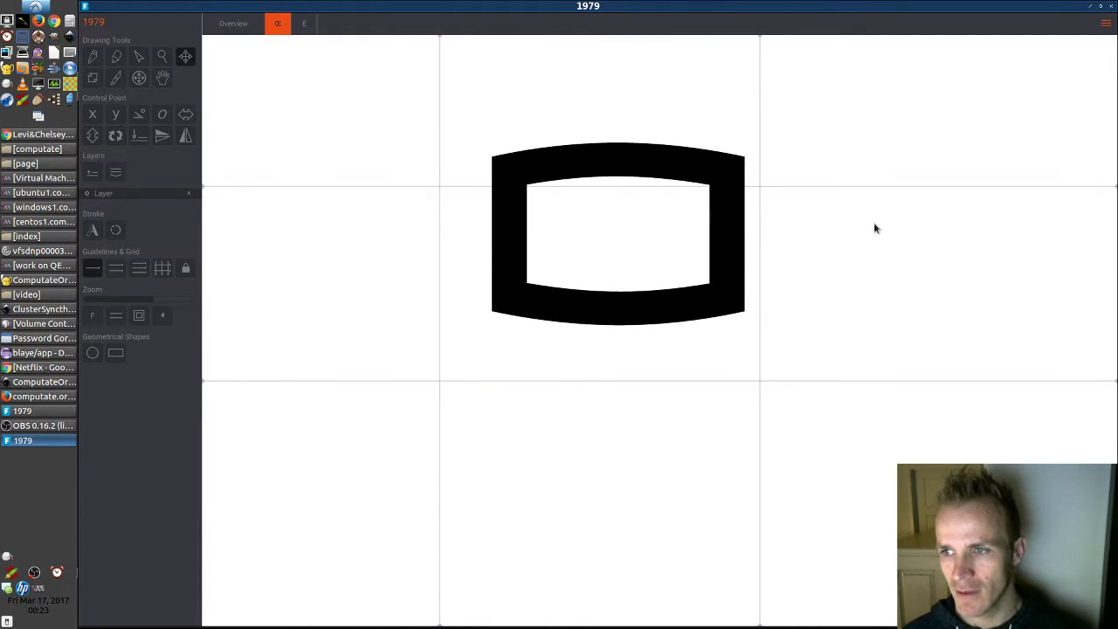
pyautogui.hotkey('ctrl', 'v')
pyautogui.moveTo(865, 230); pyautogui.dragTo(807, 238)
# Step: Delete the E crossbar points lying inside the O
pyautogui.scroll(3, 807, 239)
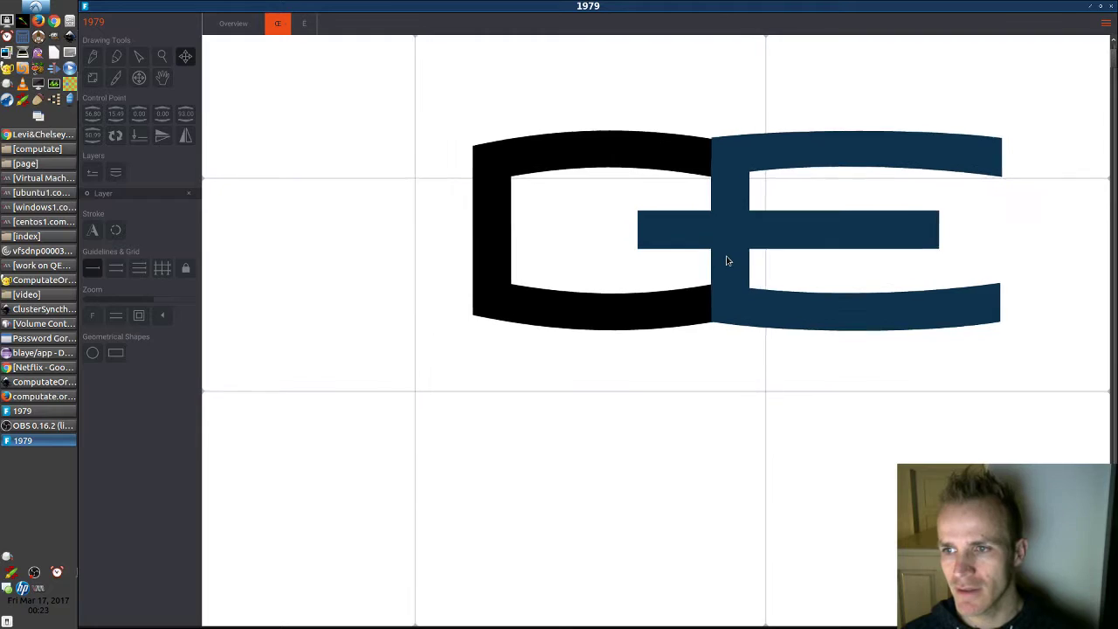
pyautogui.scroll(5, 673, 181)
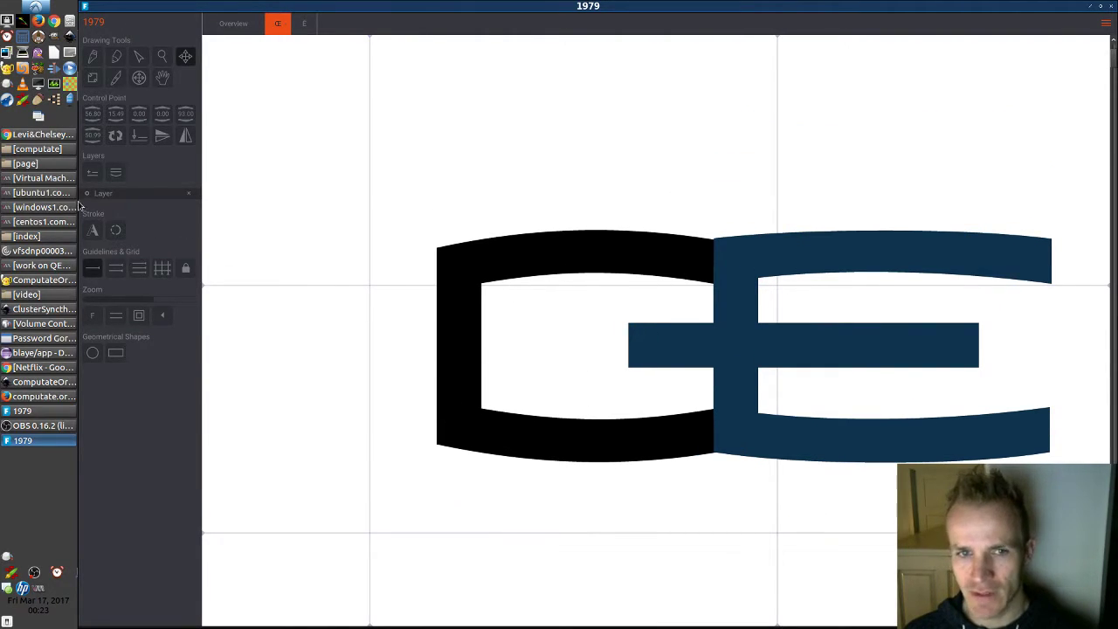
pyautogui.click(140, 58)
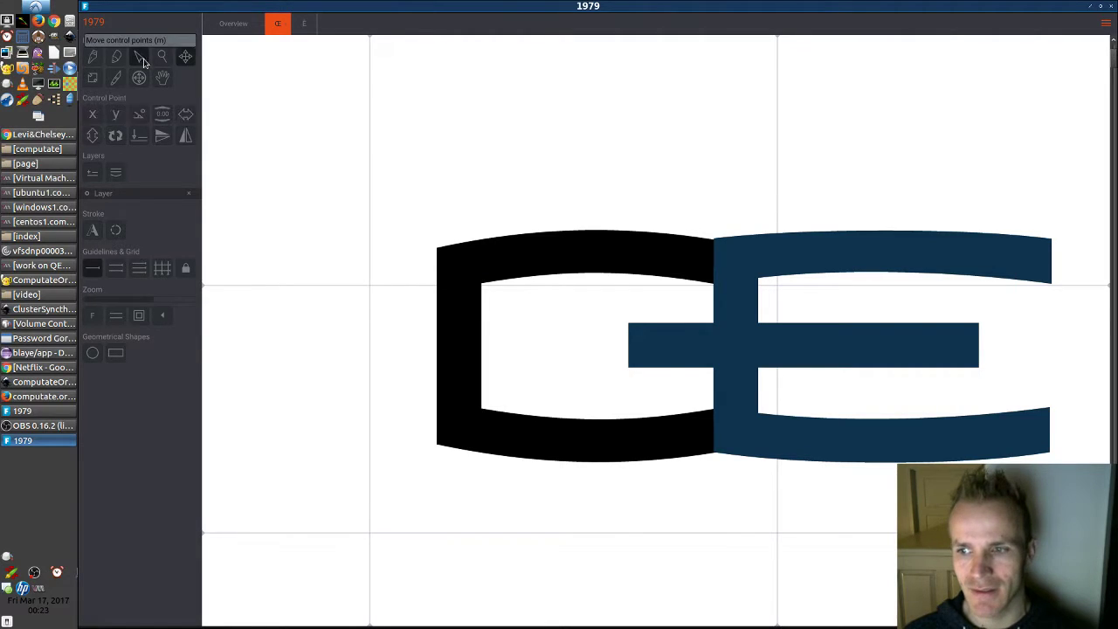
pyautogui.click(676, 346)
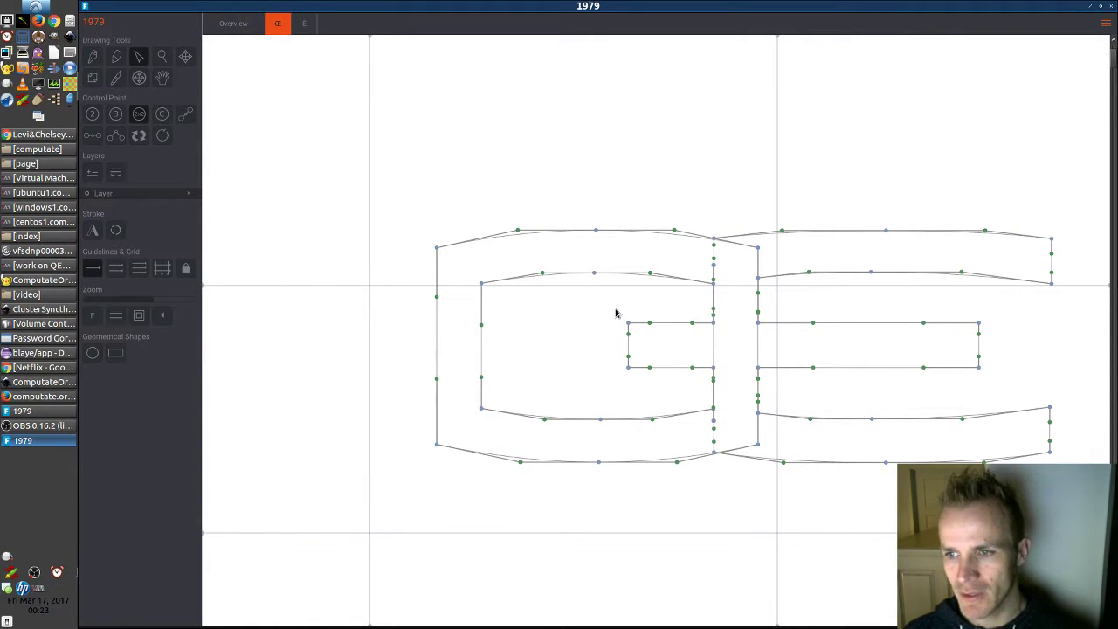
pyautogui.moveTo(615, 309); pyautogui.dragTo(714, 341)
pyautogui.press('Delete')
# Step: Delete the stray points on the joining stem to straighten it
pyautogui.scroll(3, 714, 355)
pyautogui.scroll(3, 743, 350)
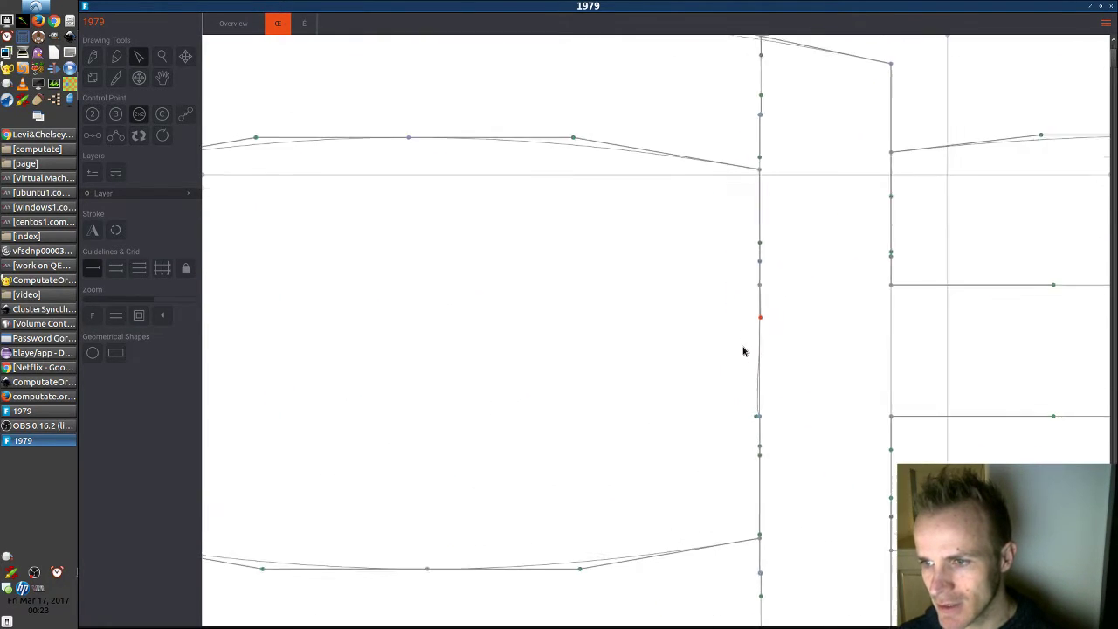
pyautogui.moveTo(725, 236); pyautogui.dragTo(806, 495)
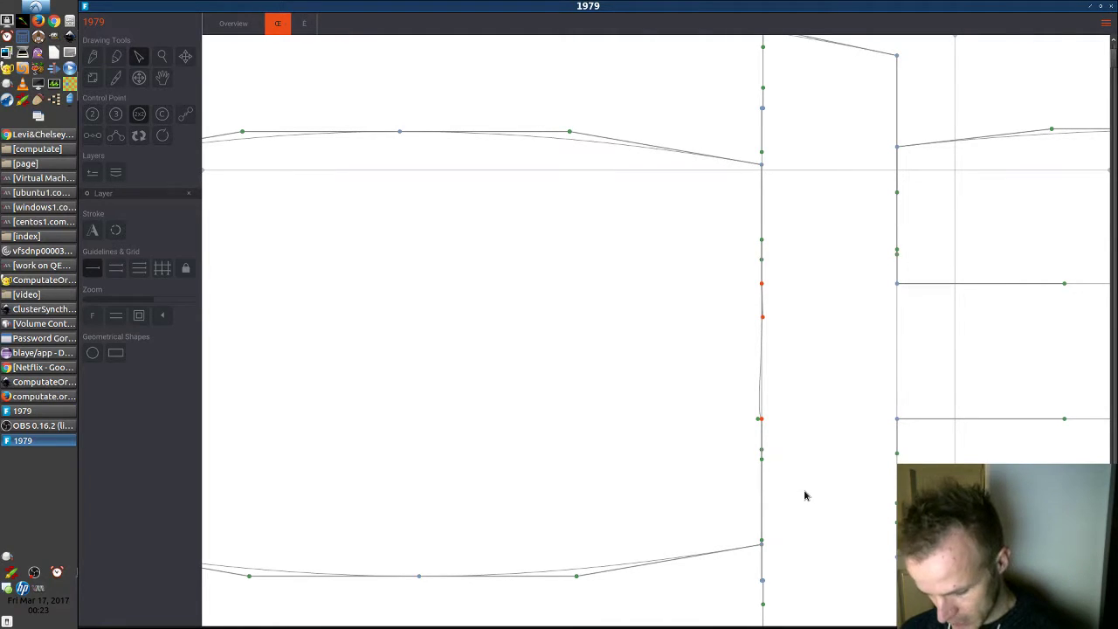
pyautogui.press('Delete')
pyautogui.scroll(-2, 794, 290)
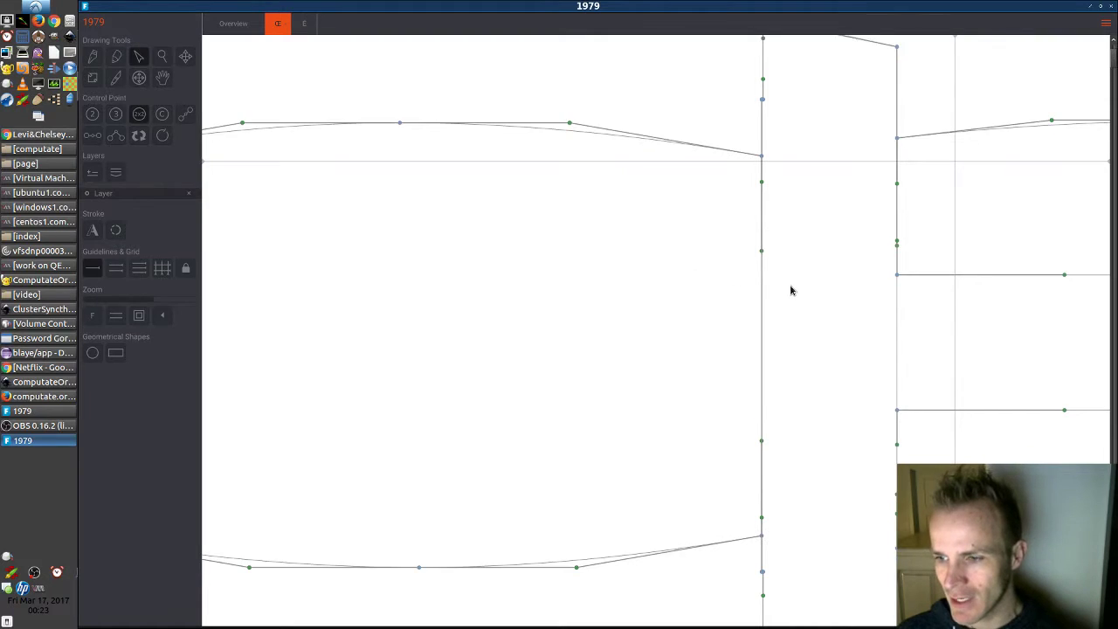
pyautogui.scroll(-5, 762, 308)
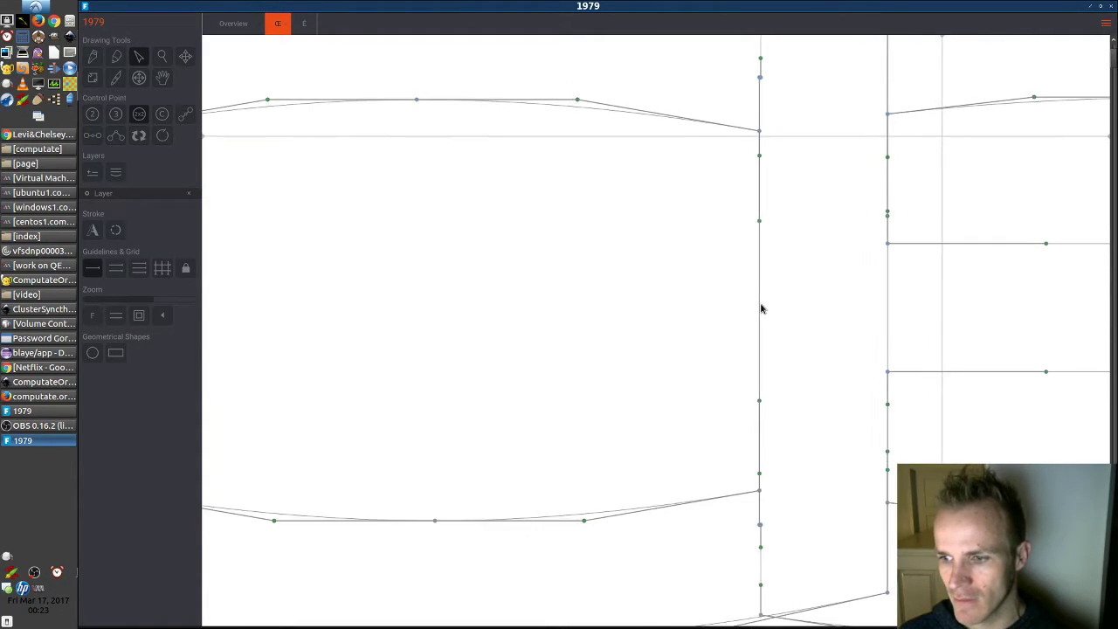
pyautogui.scroll(-3, 755, 311)
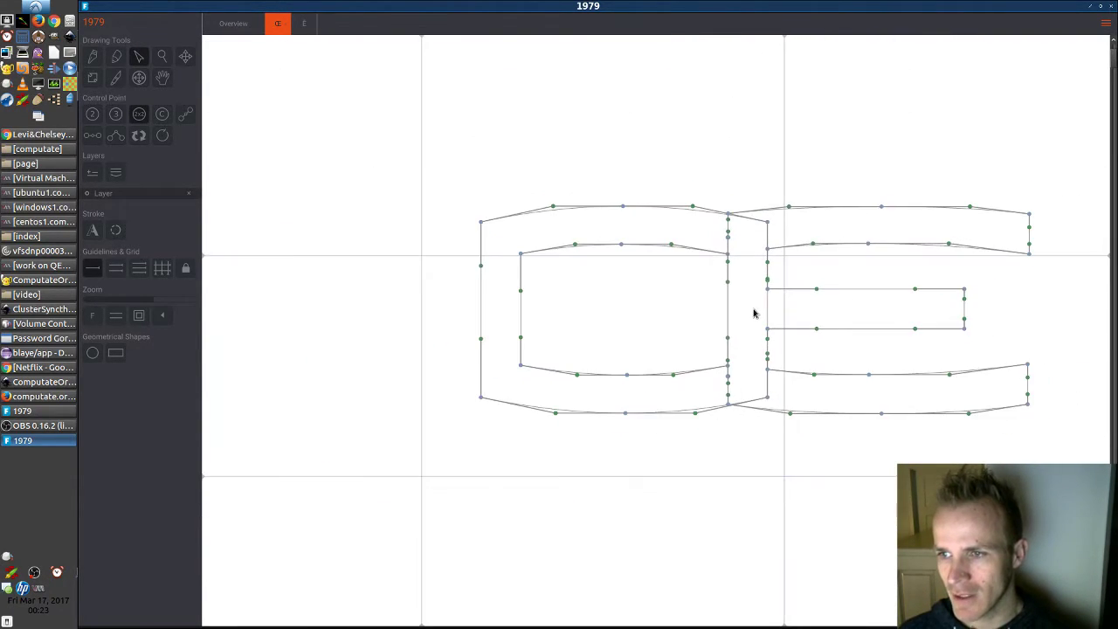
# Step: Tighten the Œ glyph's left margin and move its right margin just past the E
pyautogui.click(185, 57)
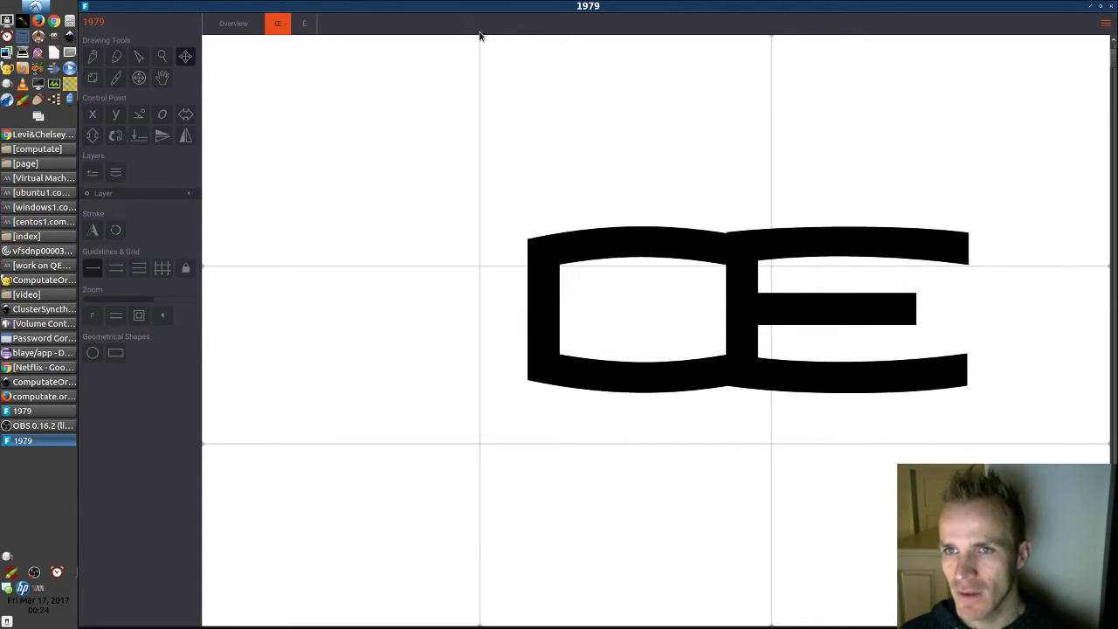
pyautogui.moveTo(479, 38); pyautogui.dragTo(498, 41)
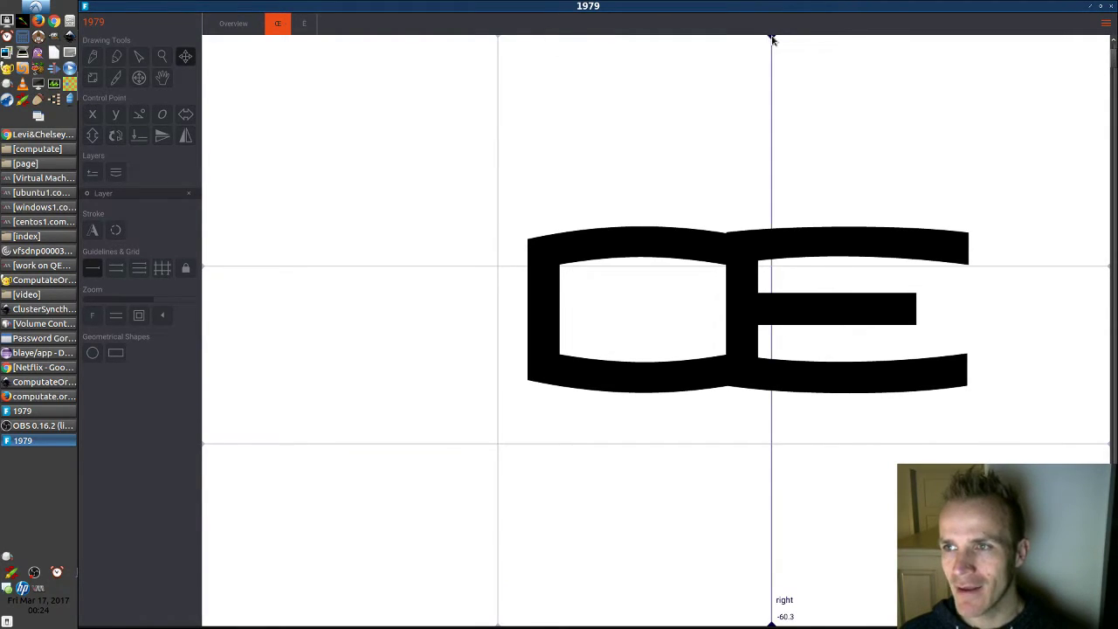
pyautogui.moveTo(771, 39); pyautogui.dragTo(808, 51)
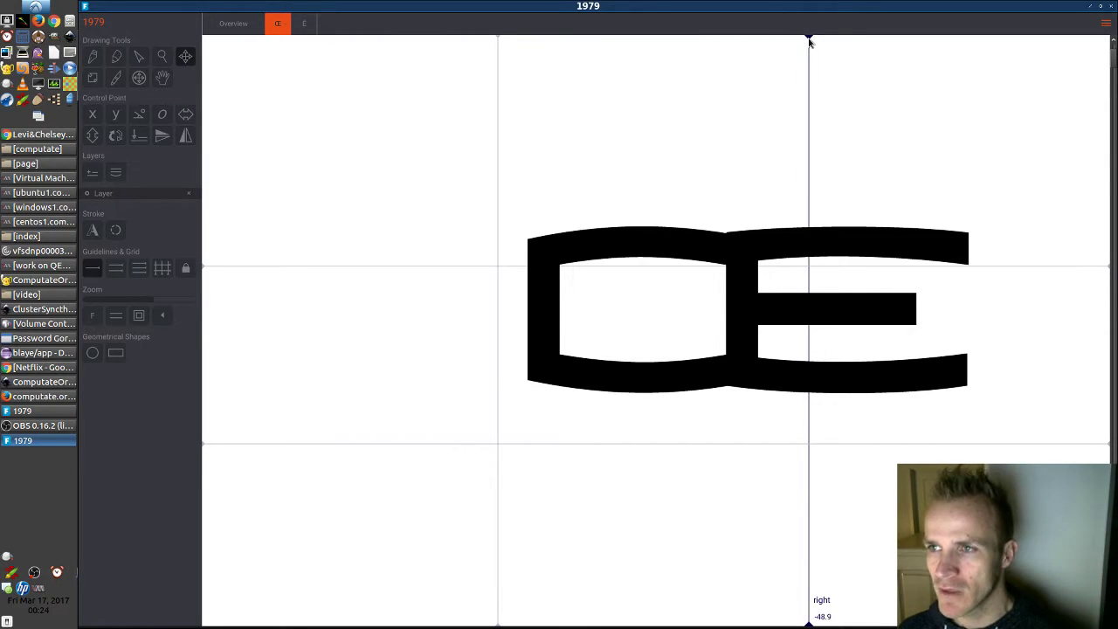
pyautogui.moveTo(808, 40); pyautogui.dragTo(999, 41)
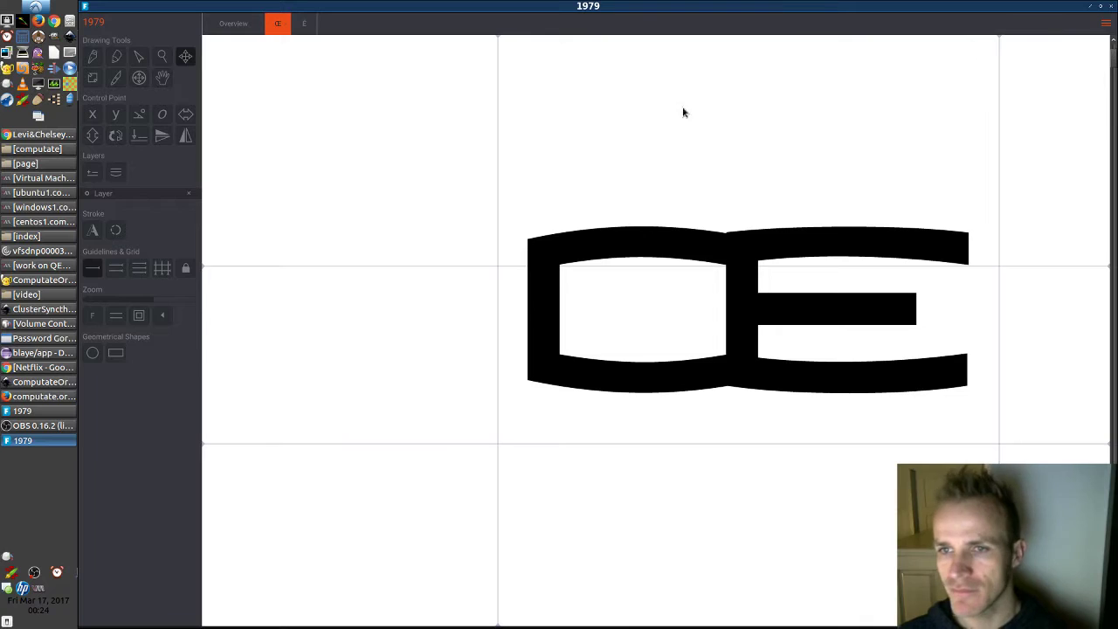
# Step: Paste the Œ shape into the empty œ glyph from the overview
pyautogui.click(244, 26)
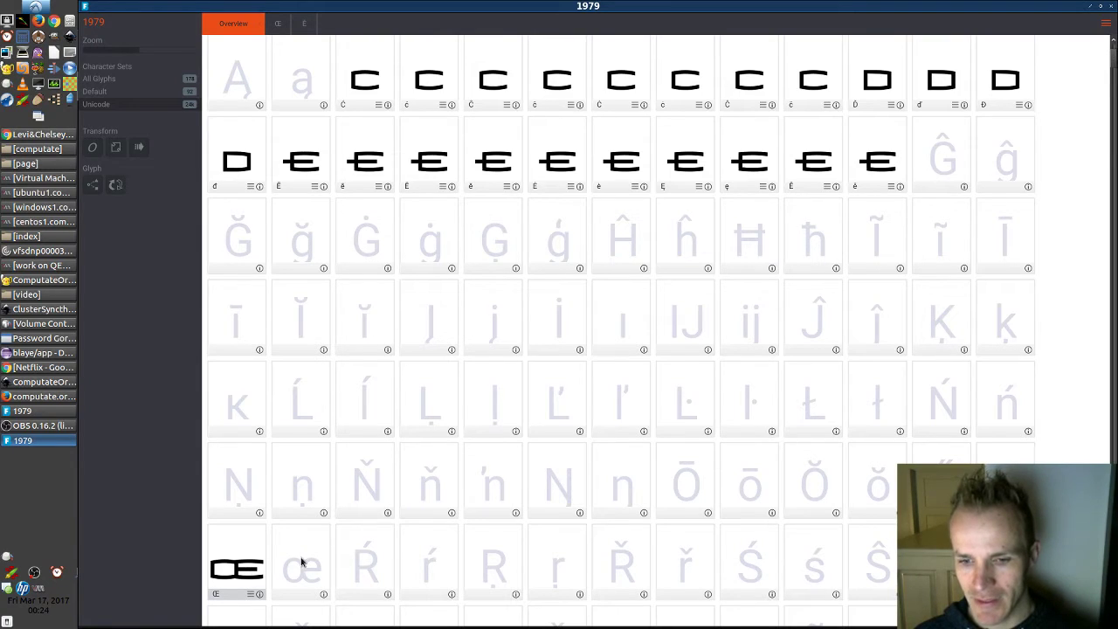
pyautogui.hotkey('ctrl', 'v')
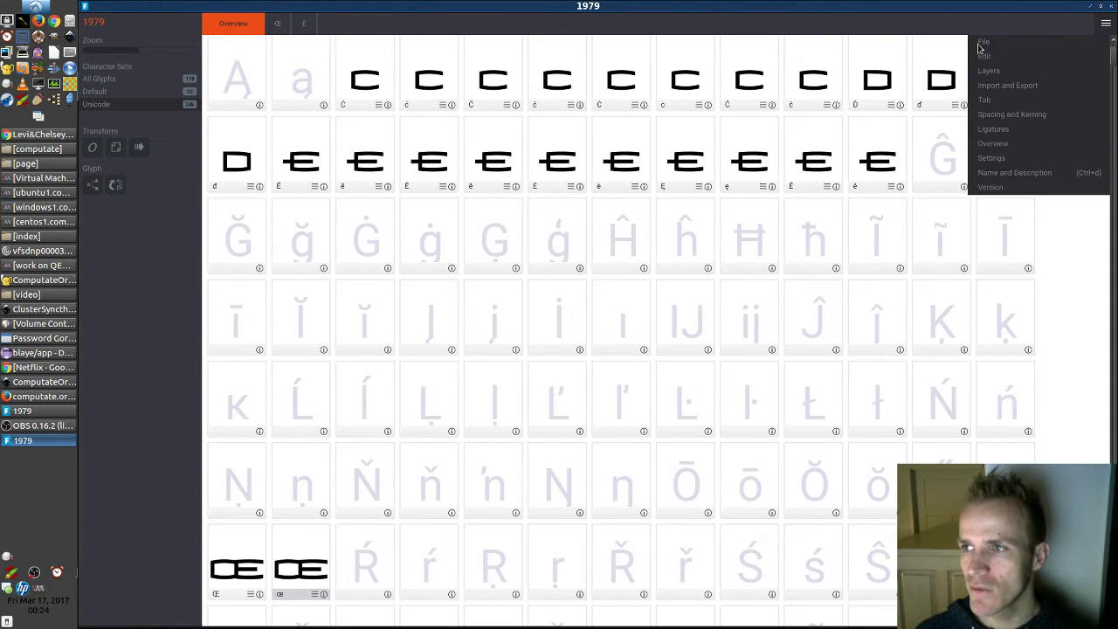
pyautogui.click(985, 48)
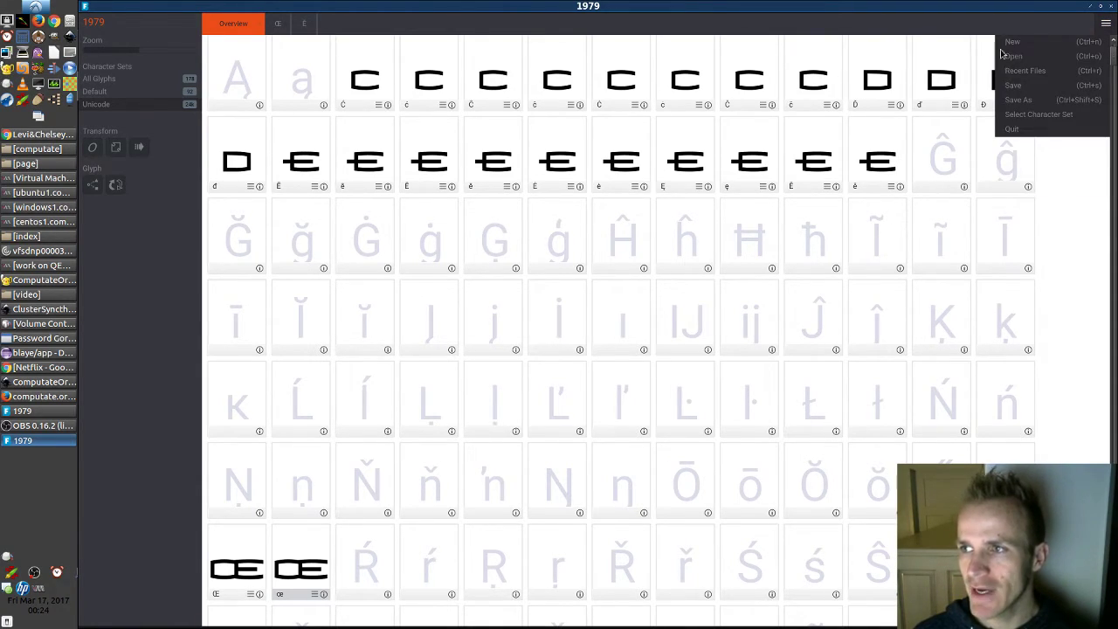
pyautogui.click(1026, 86)
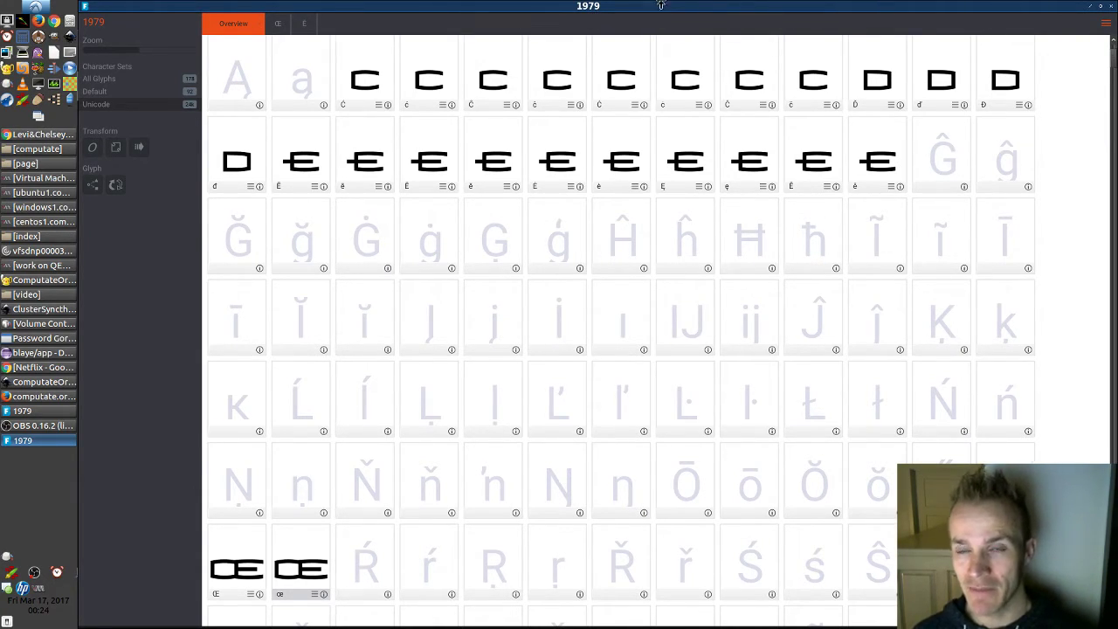
# Step: Export the 1979 font via Menu > Import and Export > Export Fonts
pyautogui.click(1108, 25)
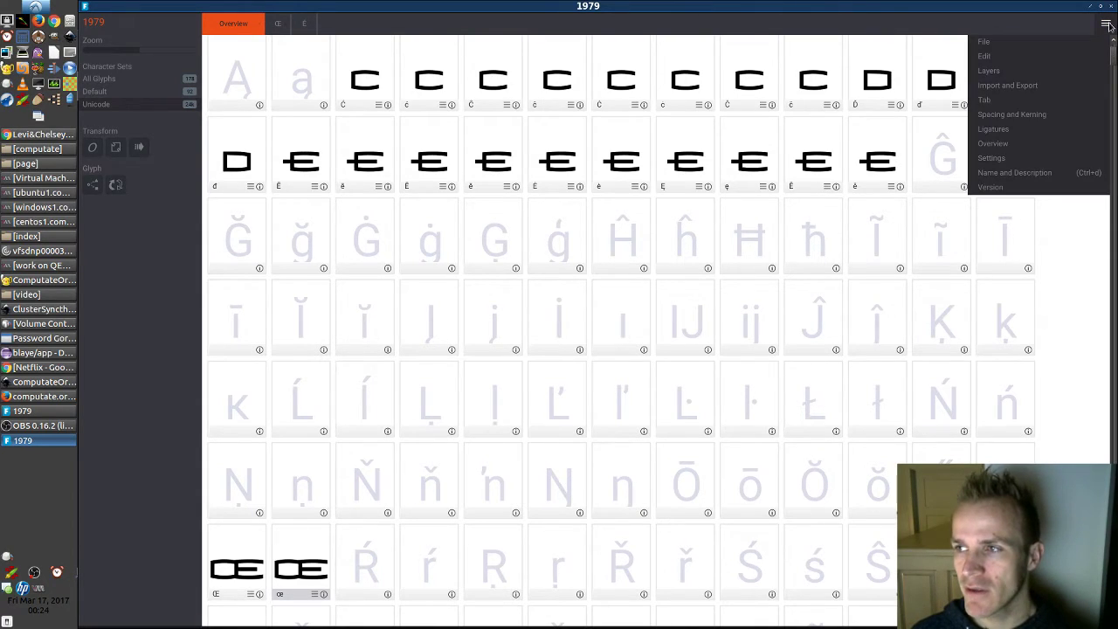
pyautogui.click(999, 87)
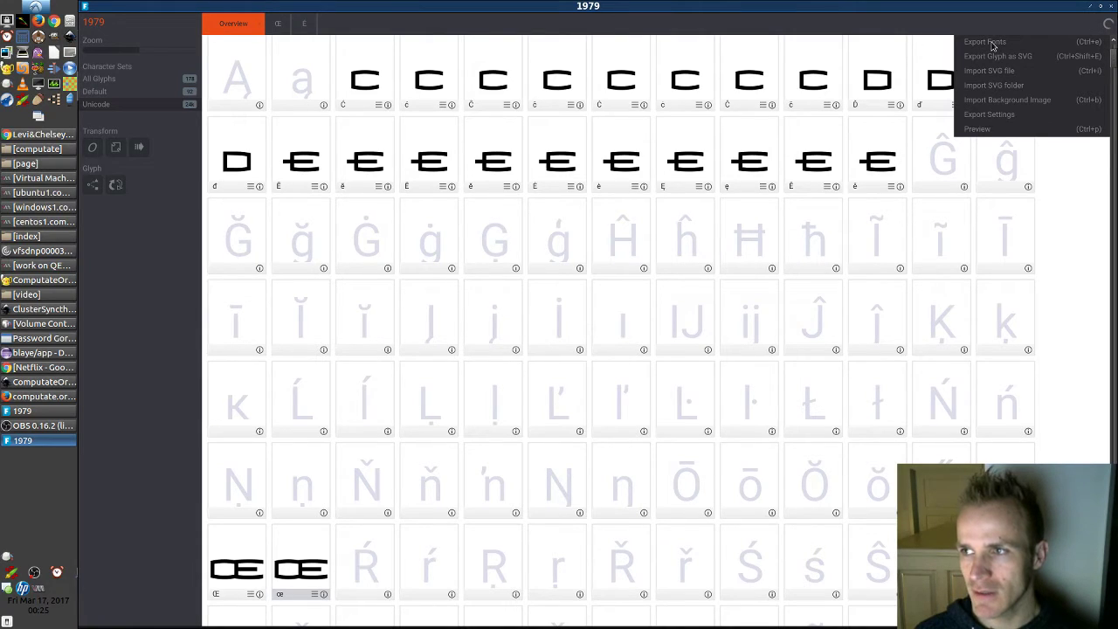
pyautogui.click(992, 44)
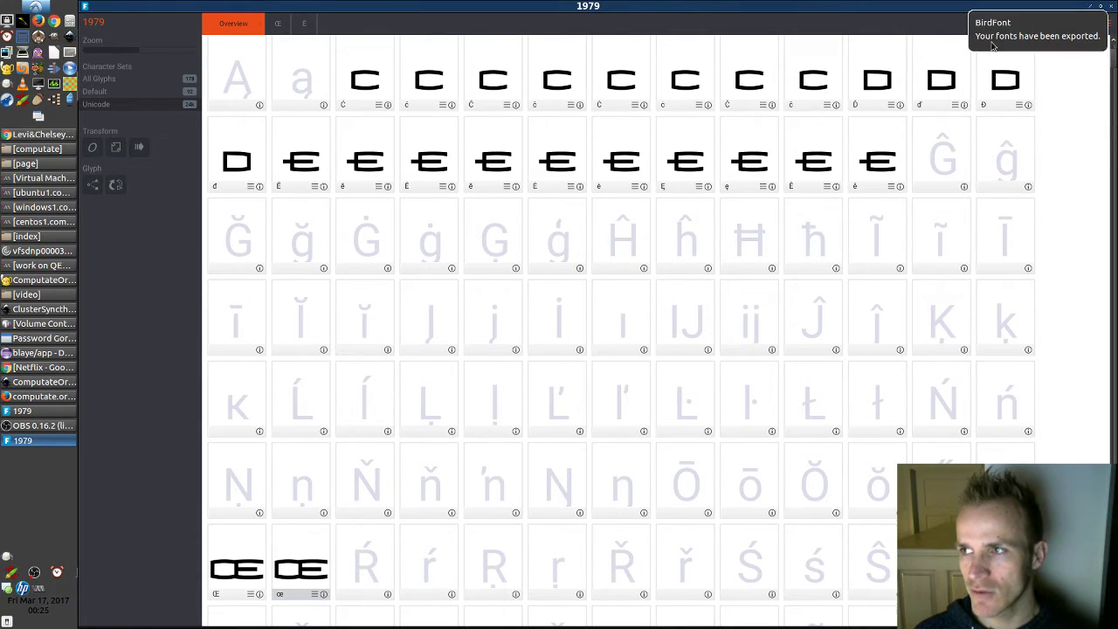
pyautogui.click(1112, 26)
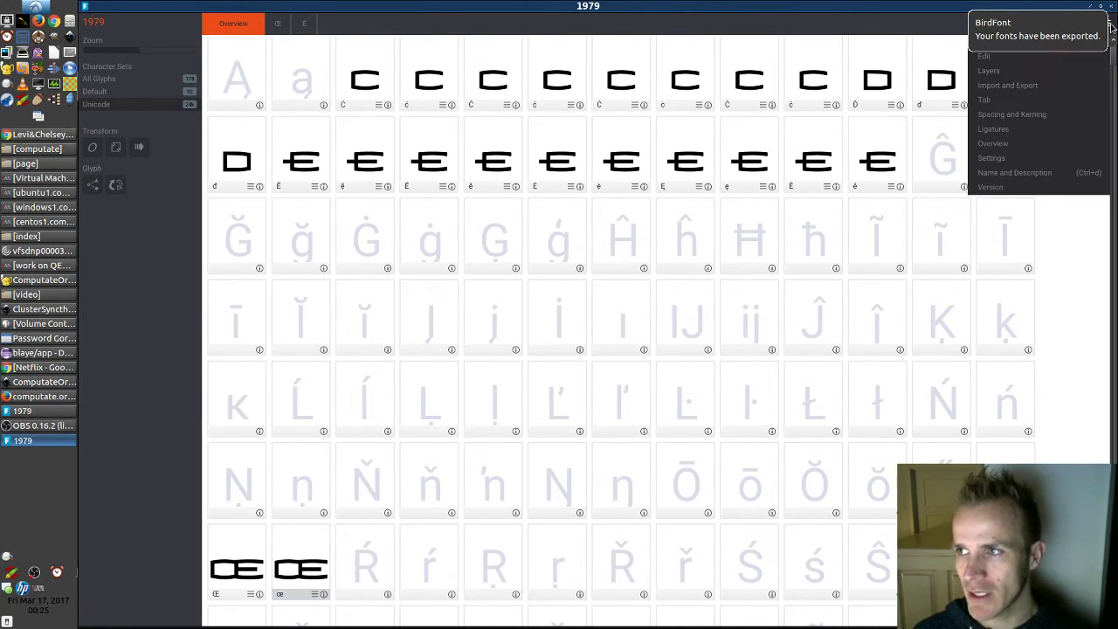
pyautogui.click(1002, 86)
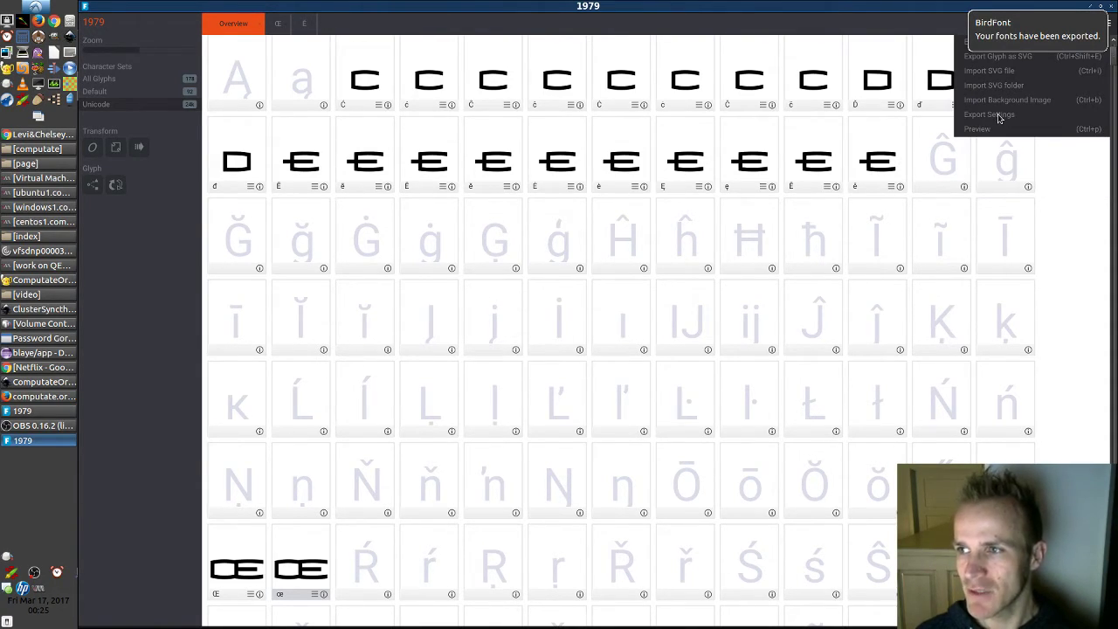
# Step: Export the font as 1979 with EOT and SVG disabled, leaving TTF as the only format
pyautogui.click(998, 116)
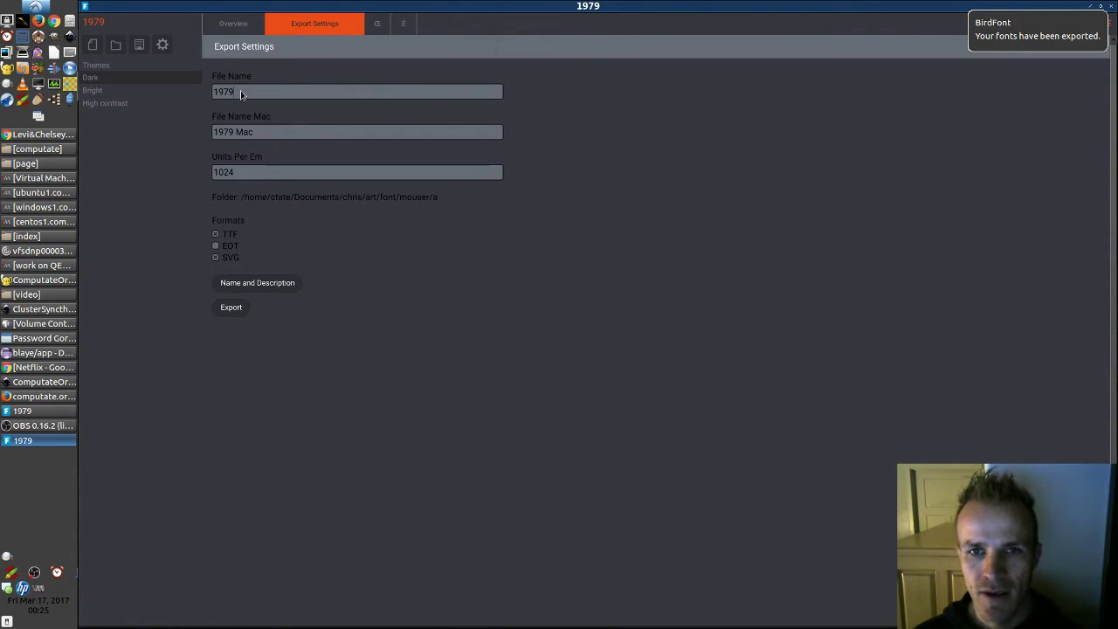
pyautogui.moveTo(227, 92); pyautogui.dragTo(212, 93)
pyautogui.write('1979')
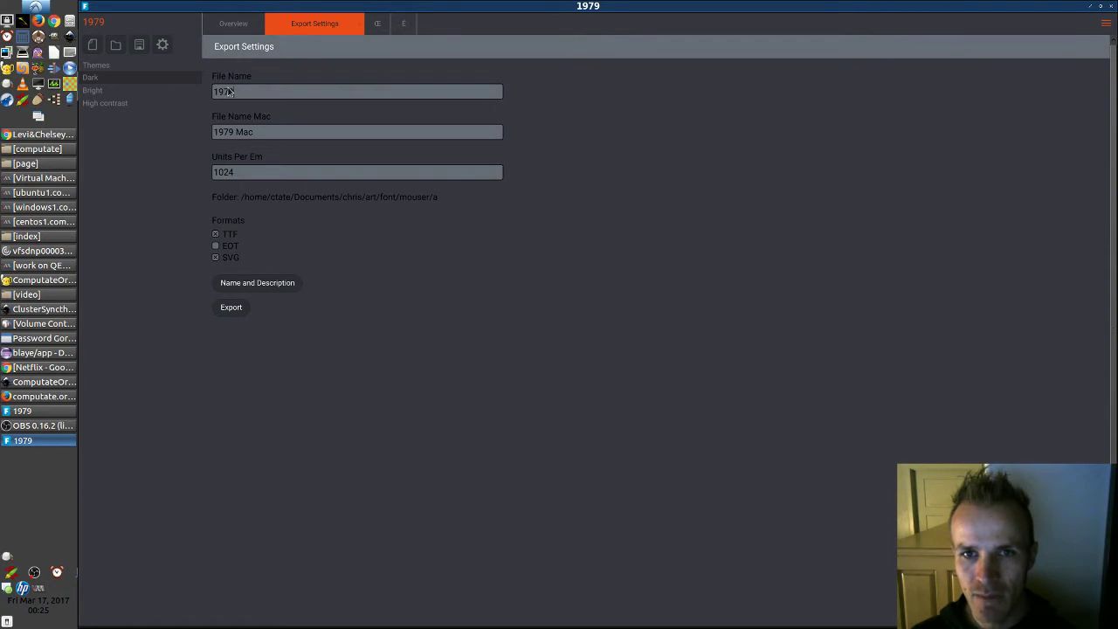
pyautogui.moveTo(261, 131); pyautogui.dragTo(235, 132)
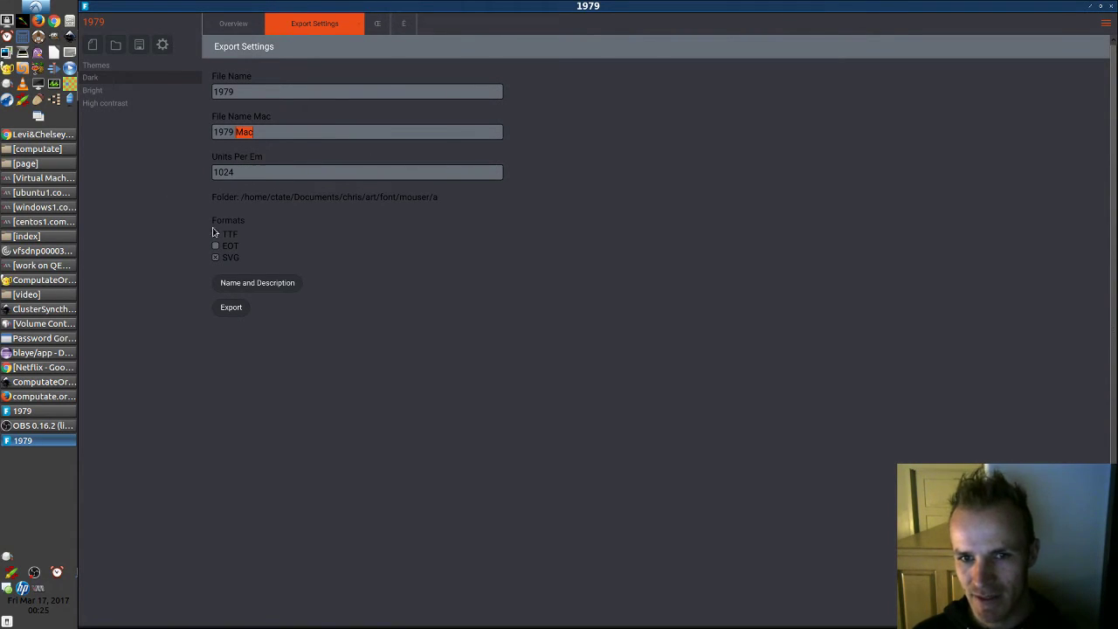
pyautogui.click(215, 246)
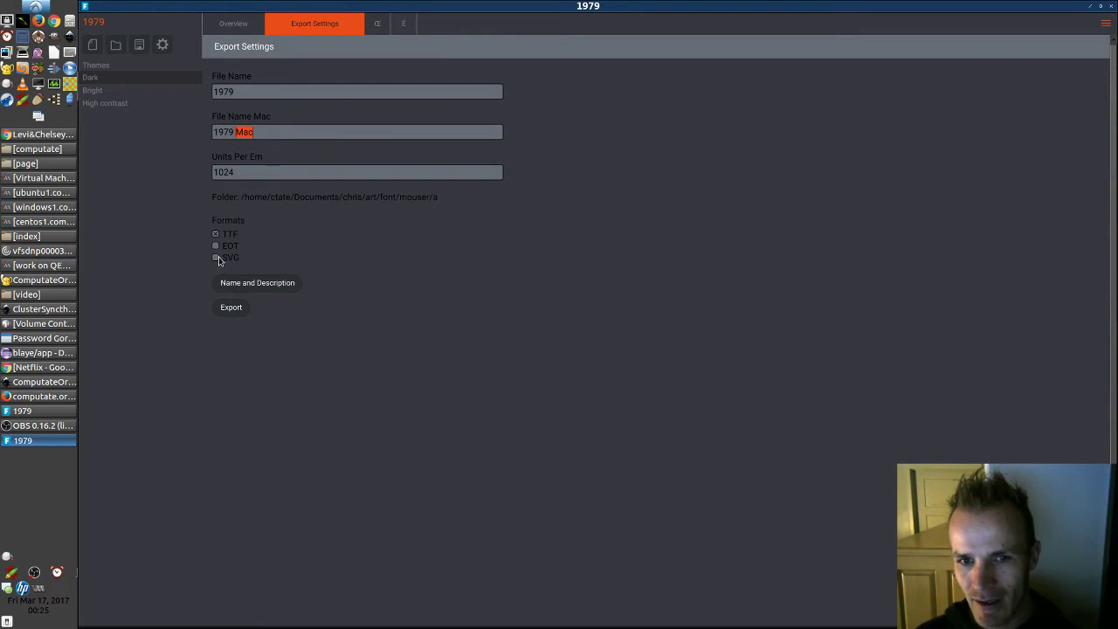
pyautogui.click(216, 235)
pyautogui.click(216, 235)
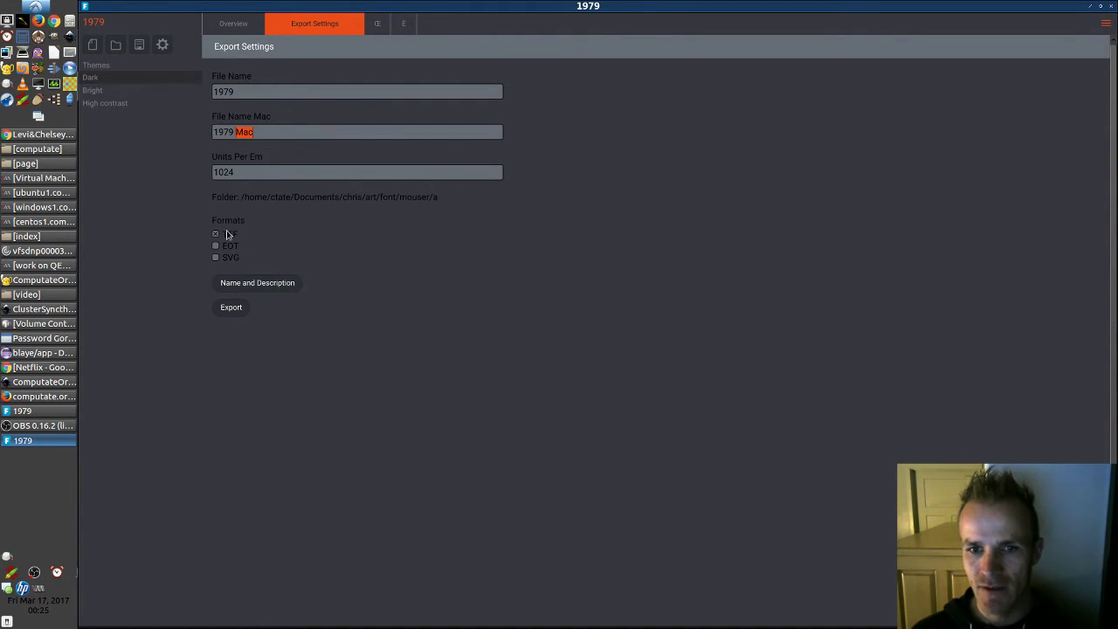
pyautogui.click(231, 308)
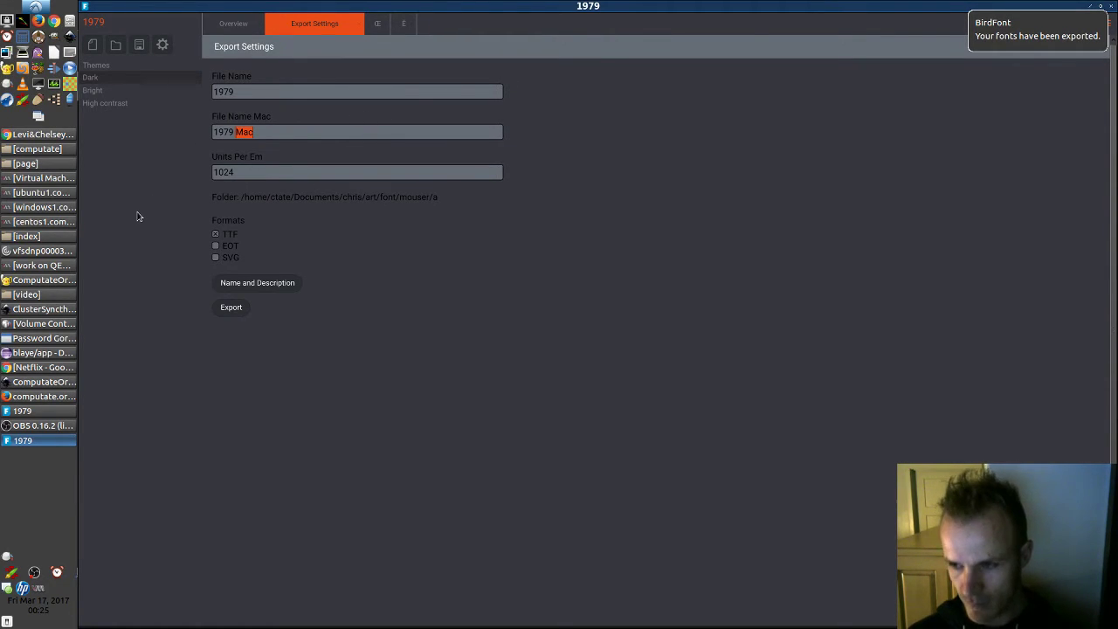
# Step: Search for the exported font in the terminal with locate 1979.ttf
pyautogui.press('F12')
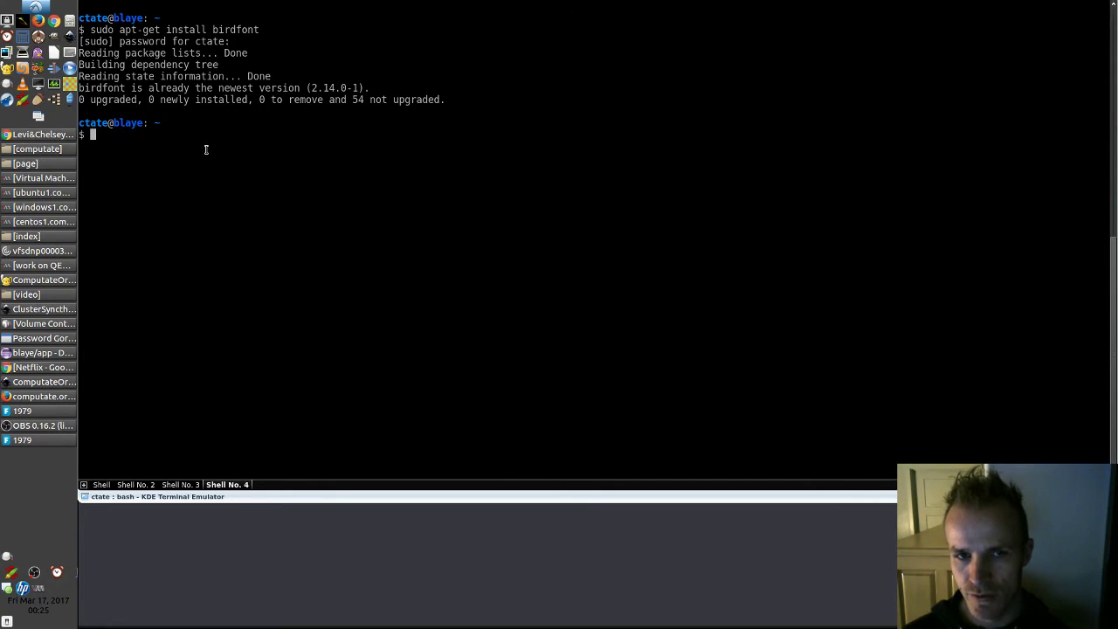
pyautogui.write('locate')
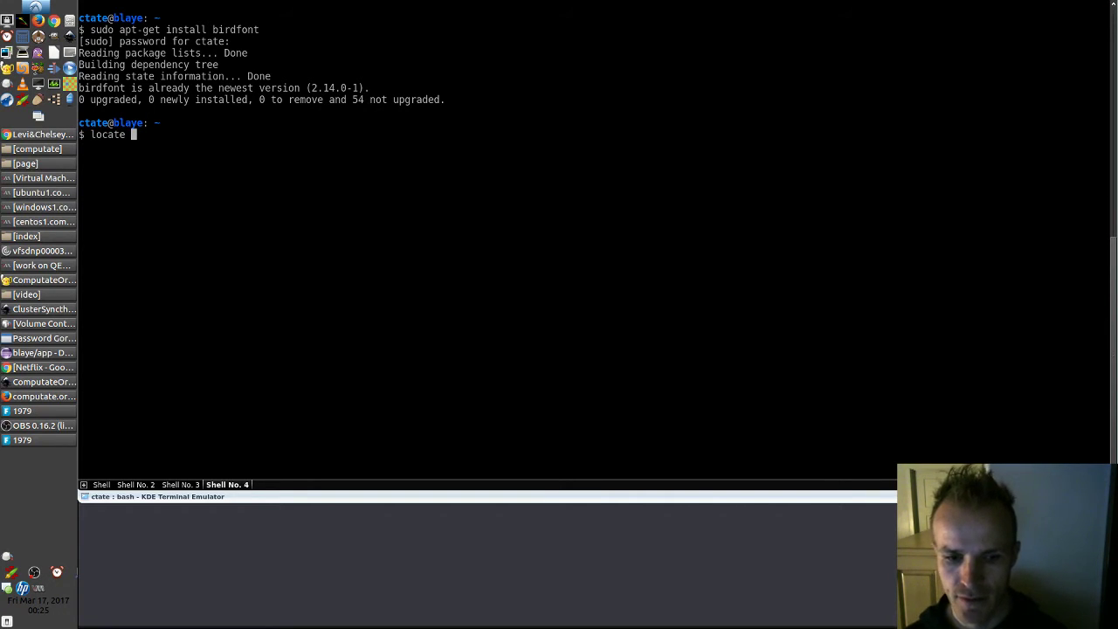
pyautogui.write(' 19')
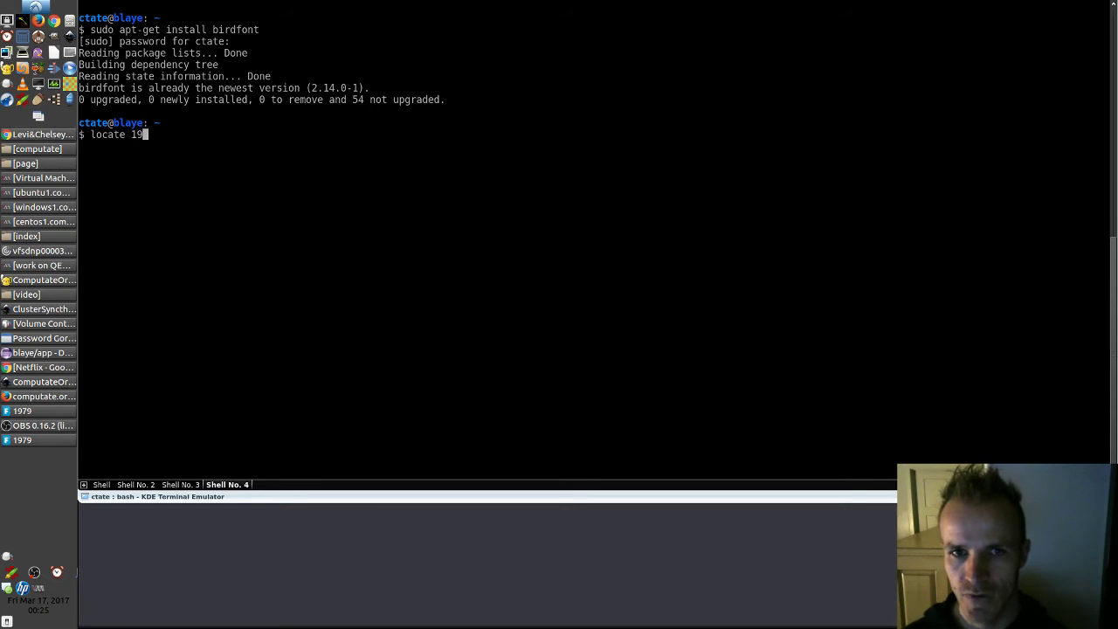
pyautogui.write('79.ttf')
pyautogui.press('Return')
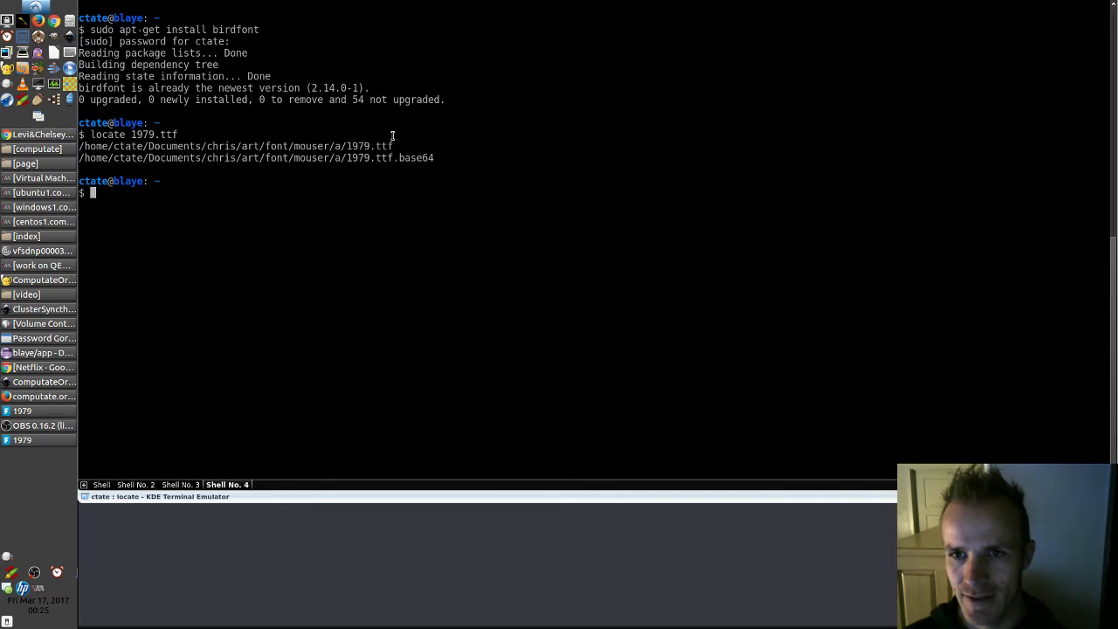
# Step: Run ls -l on the found 1979.ttf path to confirm the Mar 17 00:25 timestamp, then return to BirdFont
pyautogui.moveTo(393, 146); pyautogui.dragTo(81, 146)
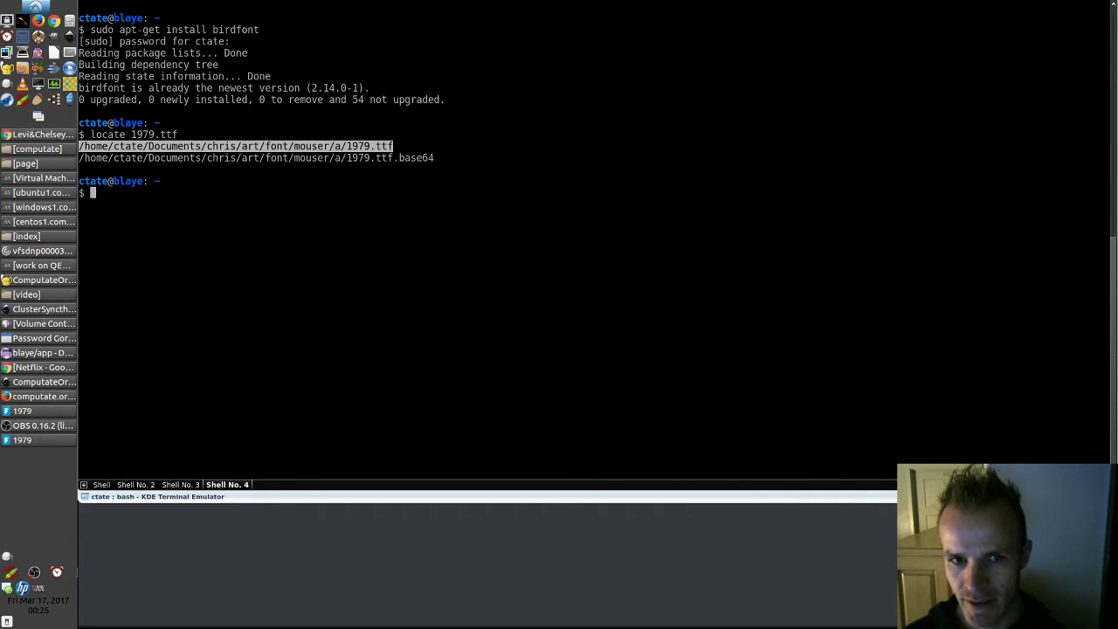
pyautogui.write('ls -l')
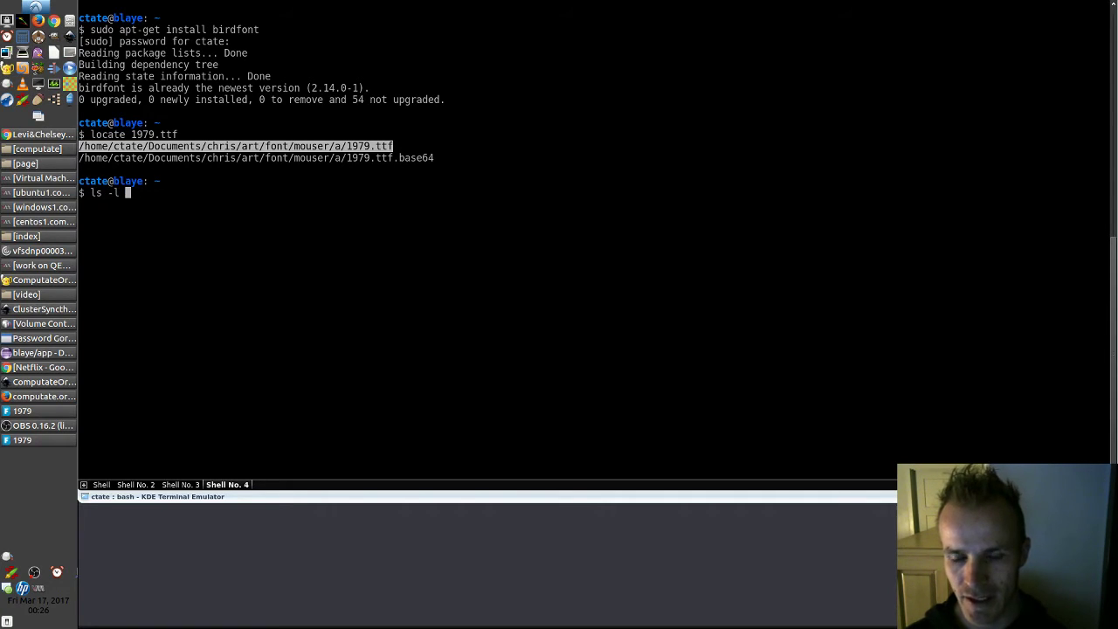
pyautogui.write('/home/ctate/Documents/chris/art/font/mouser/a/1979.ttf')
pyautogui.press('Return')
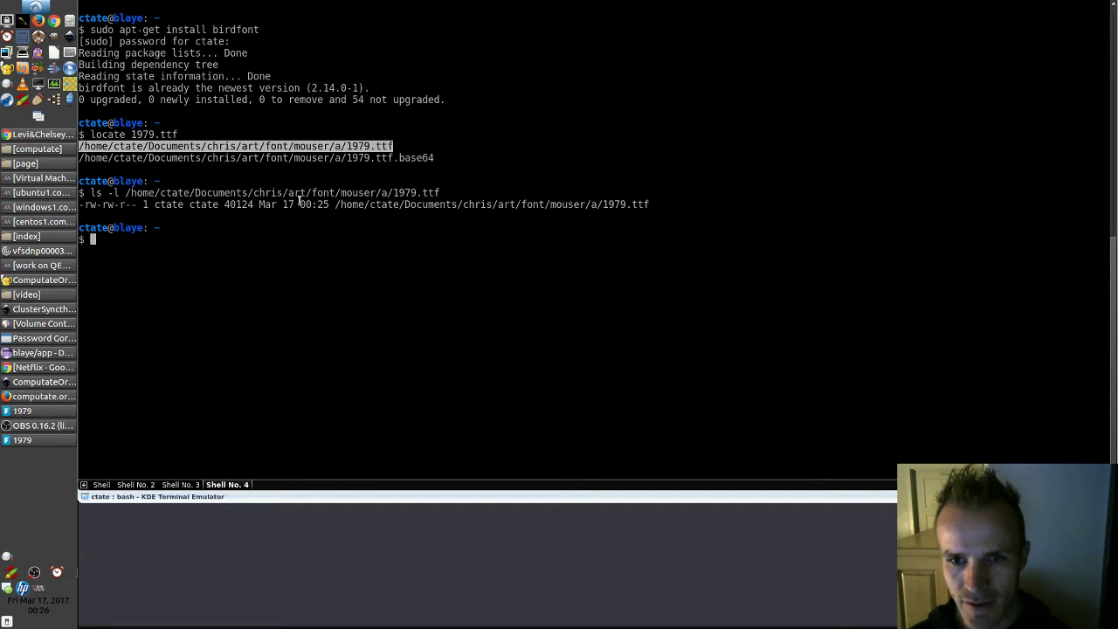
pyautogui.moveTo(259, 201); pyautogui.dragTo(332, 199)
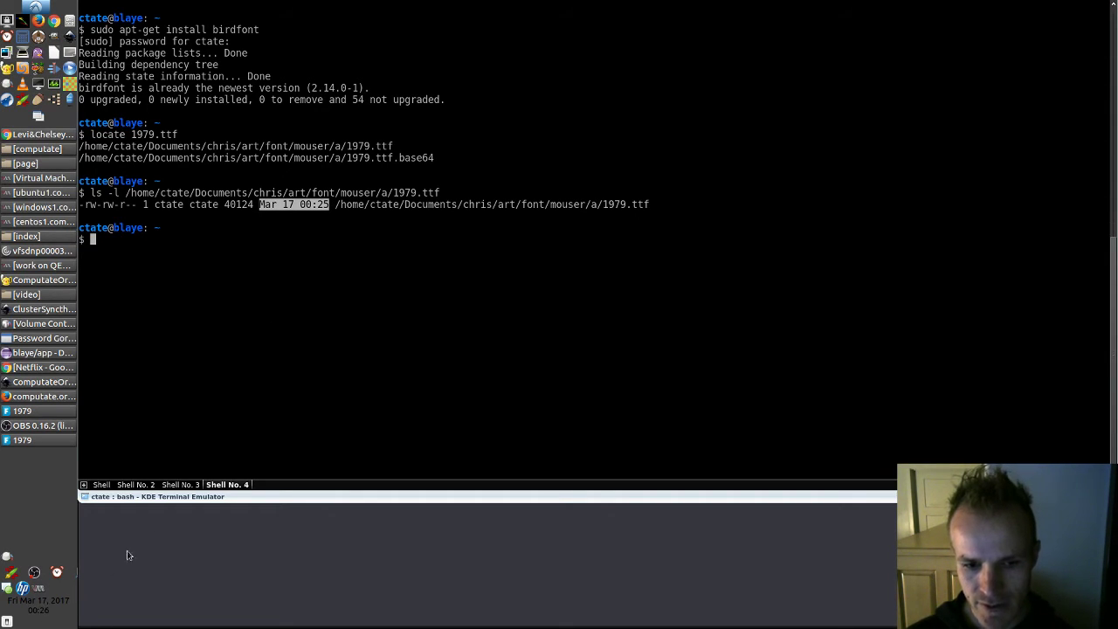
pyautogui.click(281, 262)
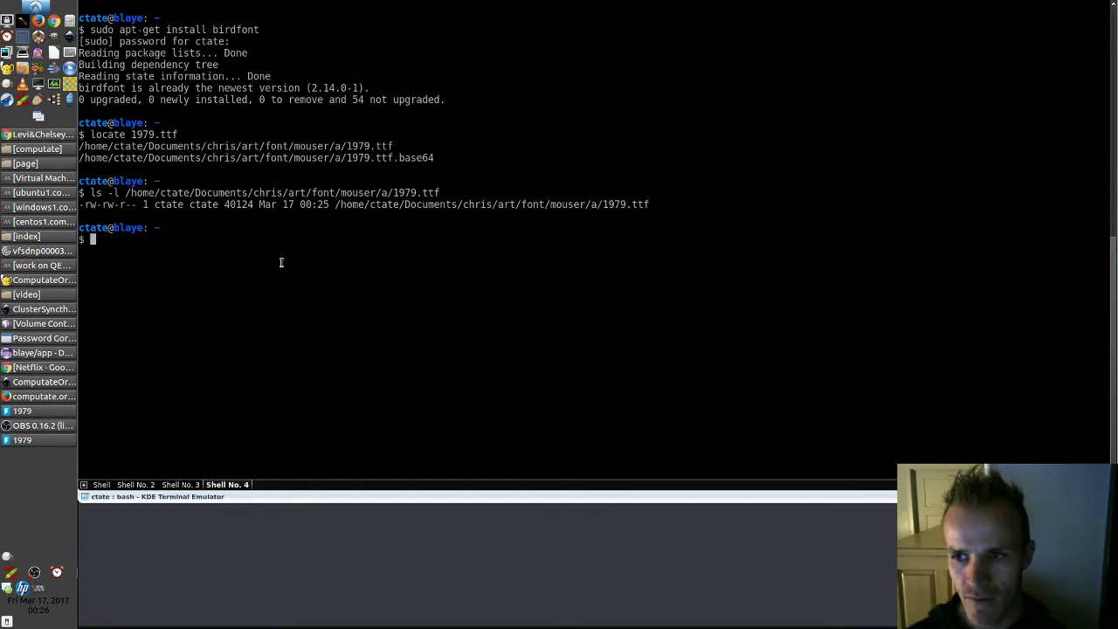
pyautogui.hotkey('alt', 'Tab')
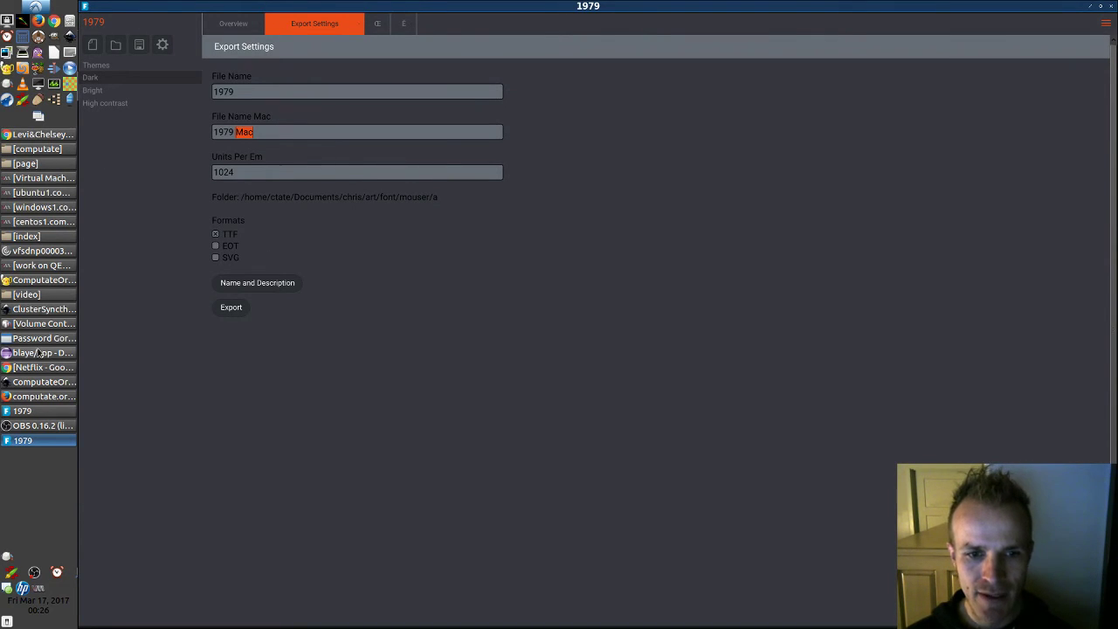
# Step: Rerun the LangueIndex.regarder JUnit test in Eclipse, then reload the French computate.org page in Firefox
pyautogui.click(15, 398)
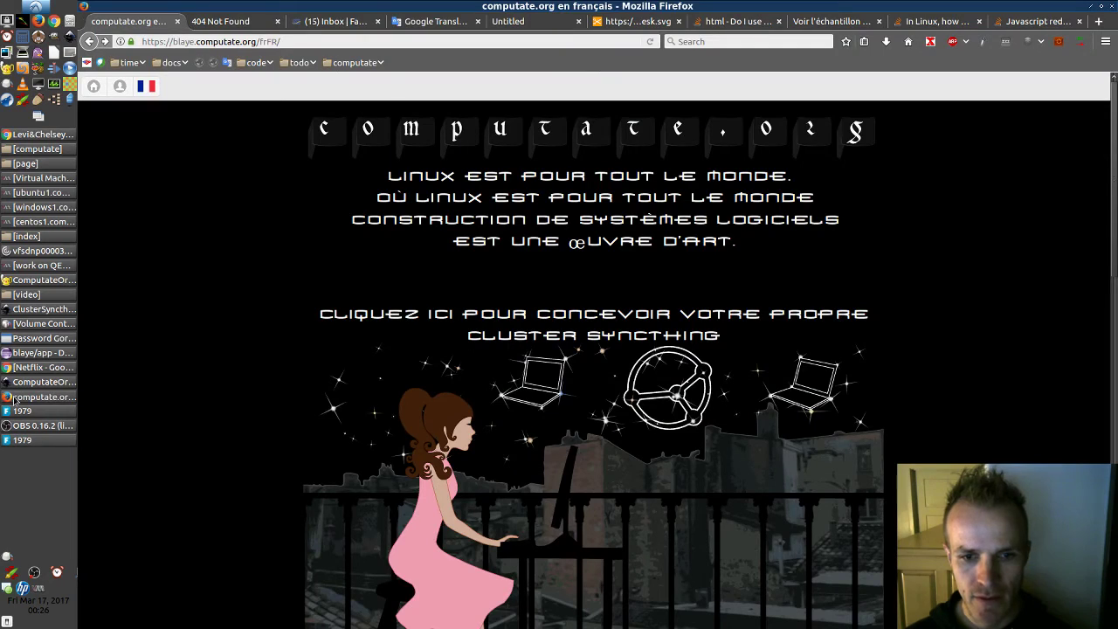
pyautogui.doubleClick(574, 248)
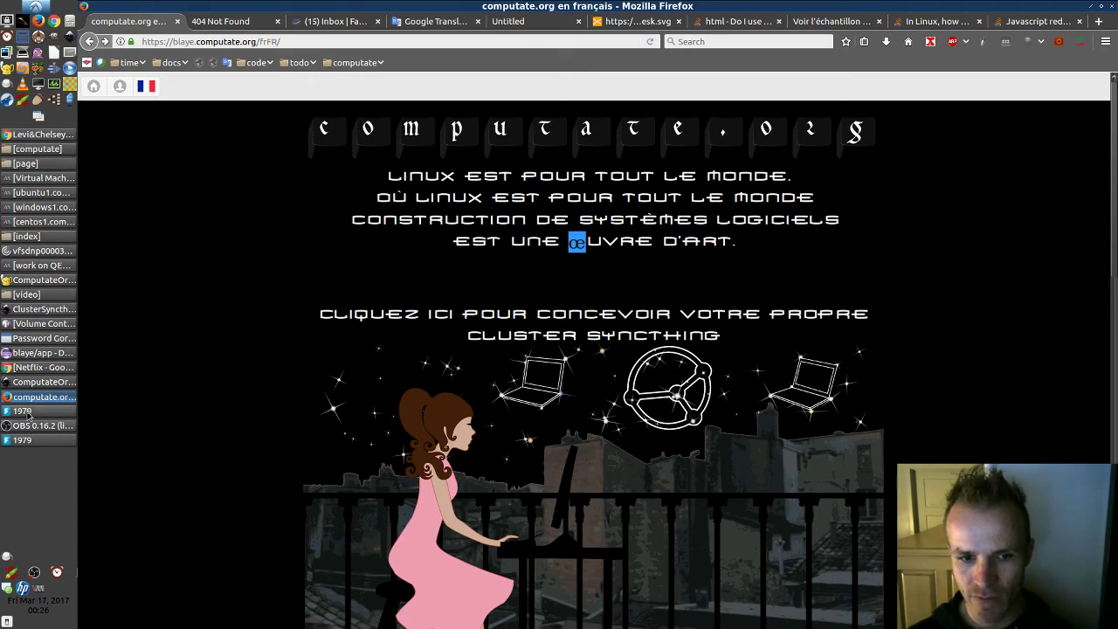
pyautogui.click(32, 354)
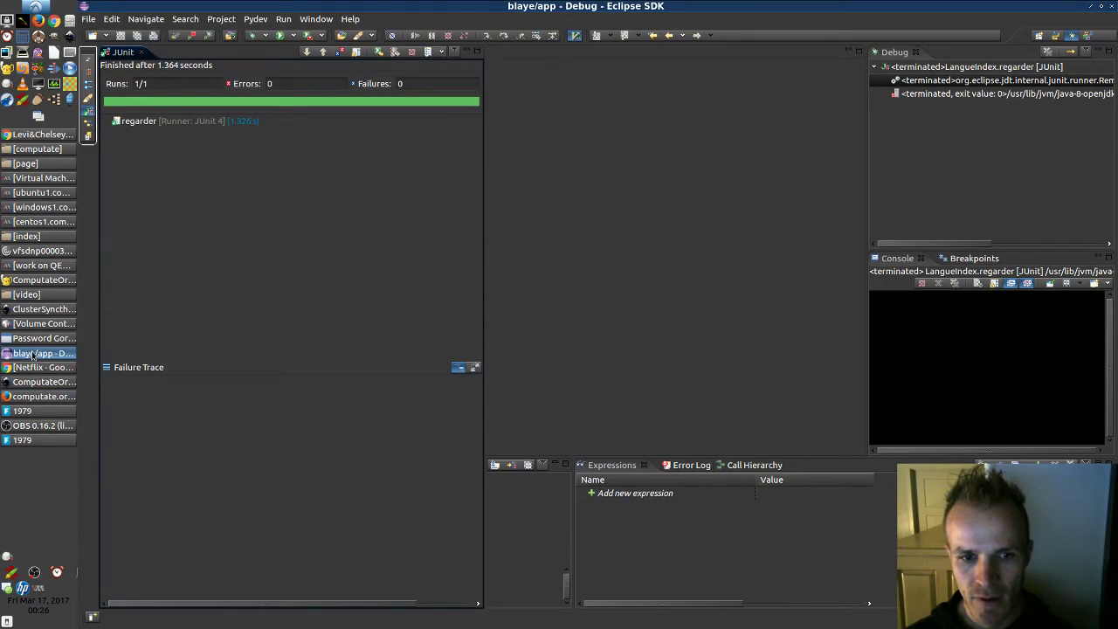
pyautogui.click(265, 36)
pyautogui.click(284, 51)
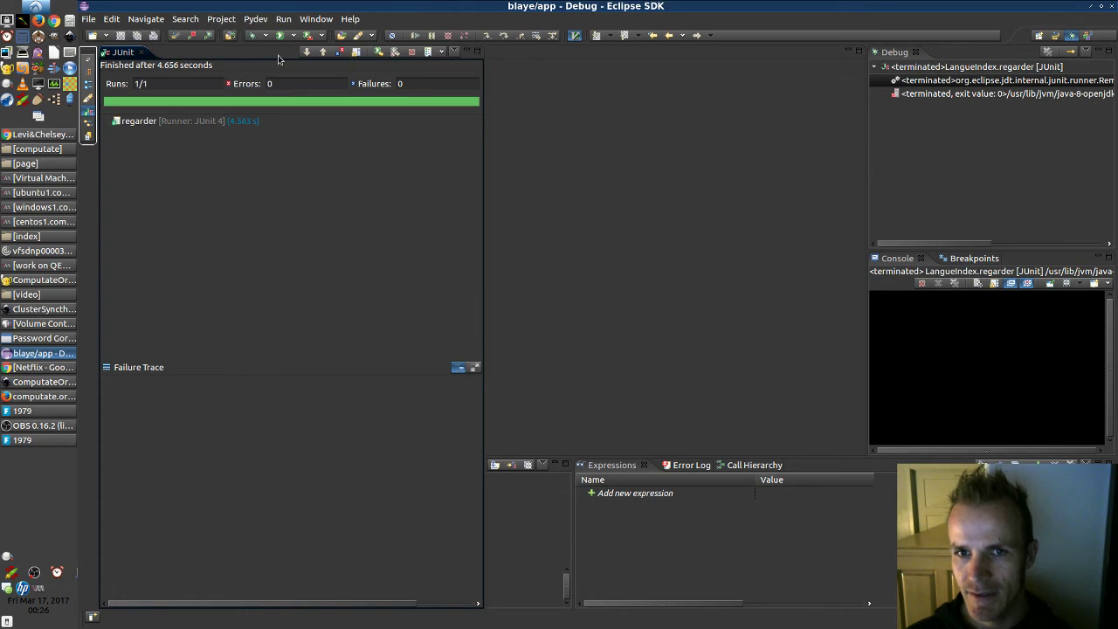
pyautogui.hotkey('alt', 'Tab')
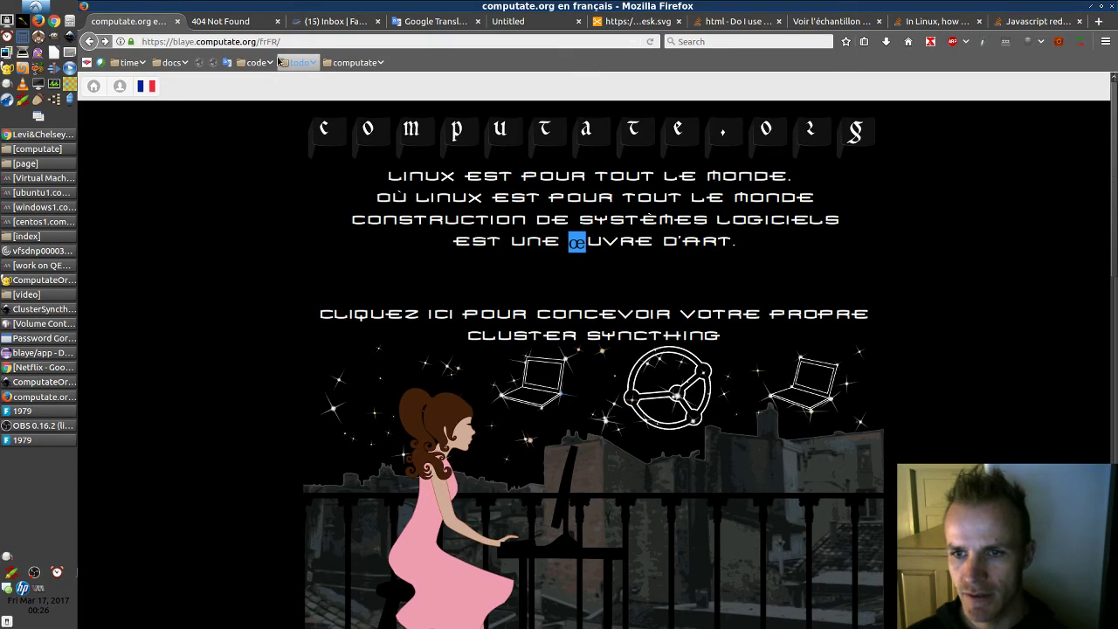
pyautogui.press('F5')
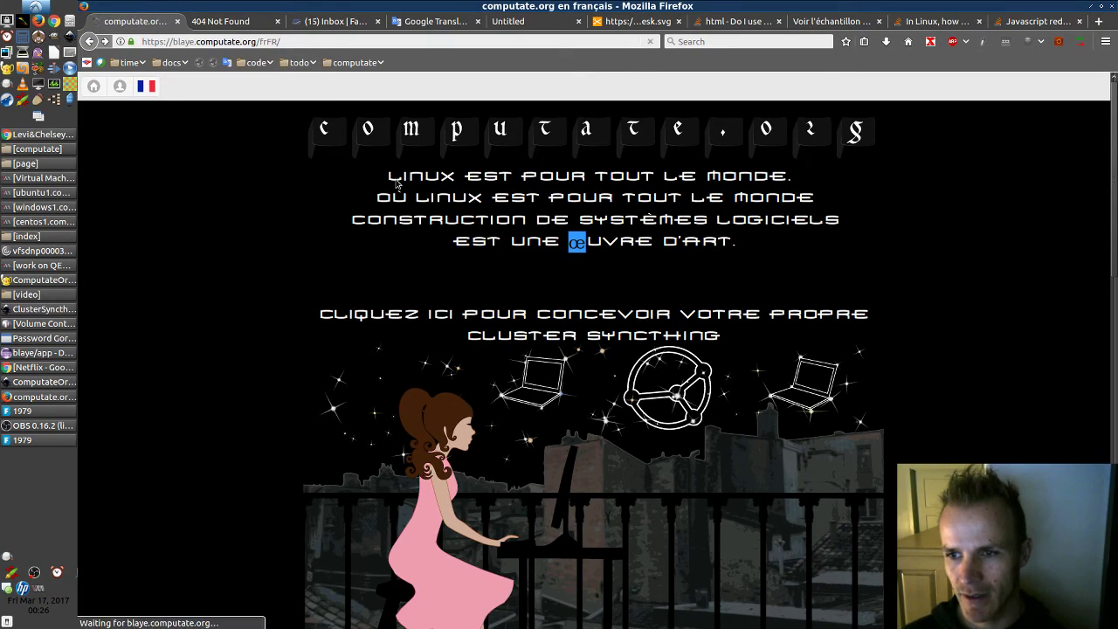